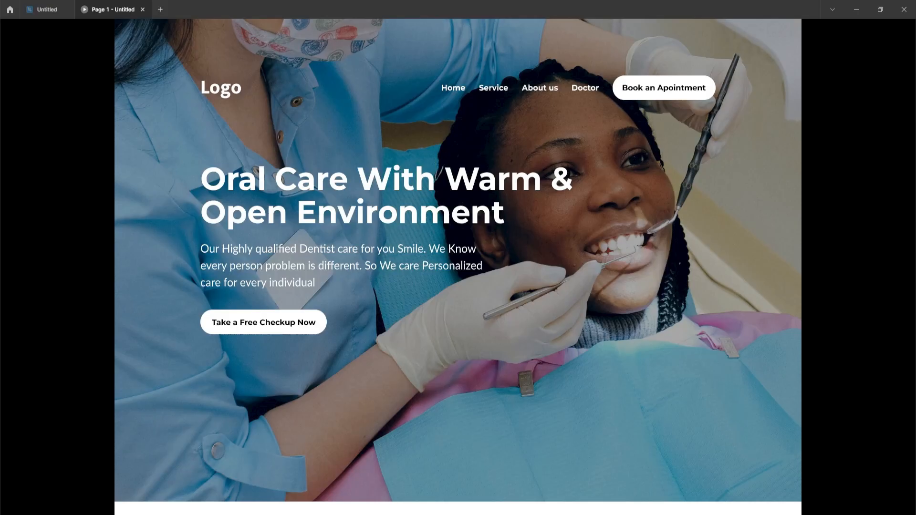
Close the prototype preview and create a new 1440 × 1024 Desktop frame below the existing design.
{"action": "key", "text": "ctrl+w"}
{"action": "key", "text": "f"}
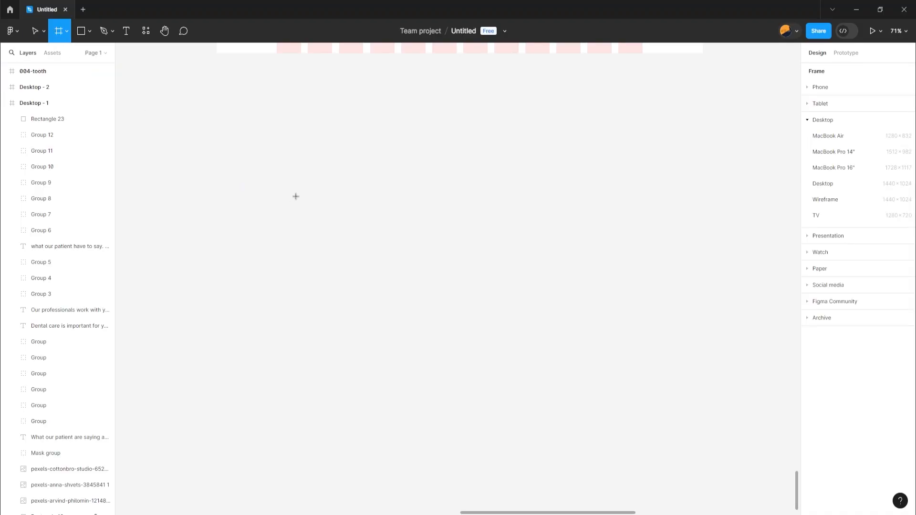
{"action": "left_click", "coordinate": [821, 184]}
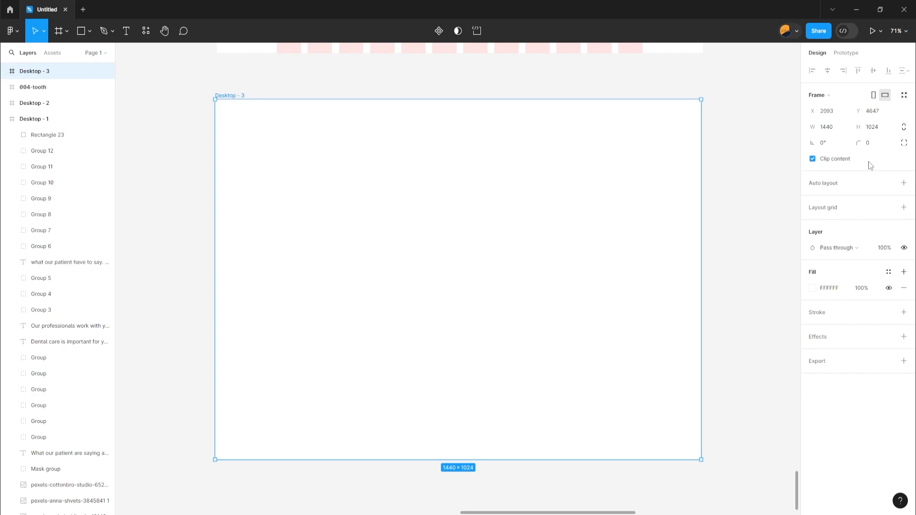
Add a layout grid to the new frame, set it to 12 columns, and increase its margin.
{"action": "left_click", "coordinate": [904, 209]}
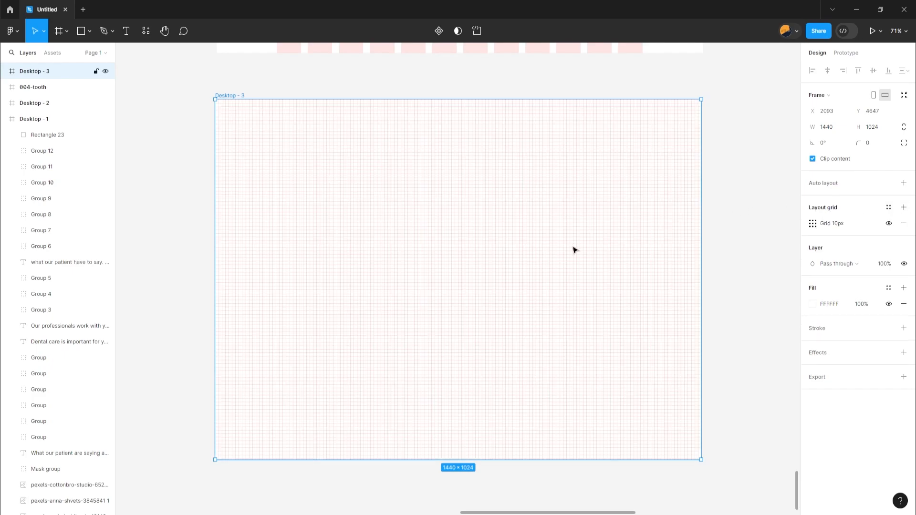
{"action": "left_click", "coordinate": [814, 228]}
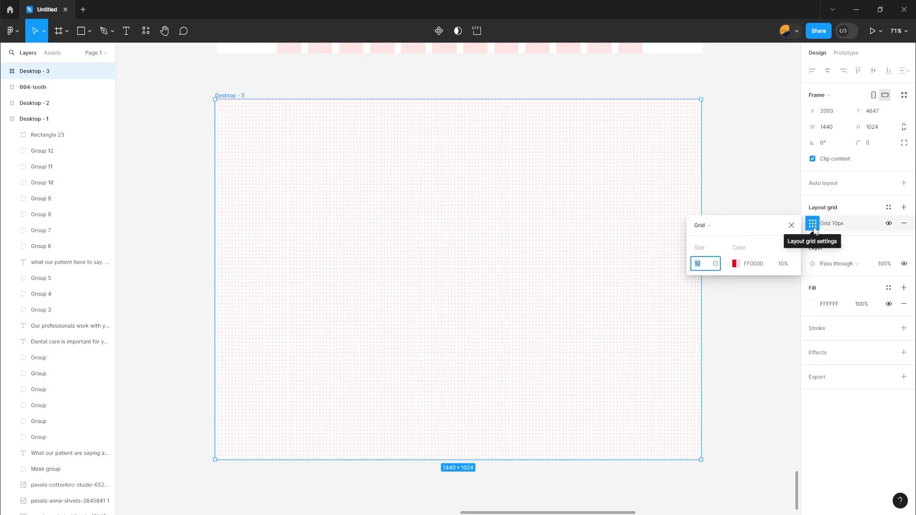
{"action": "left_click", "coordinate": [701, 231]}
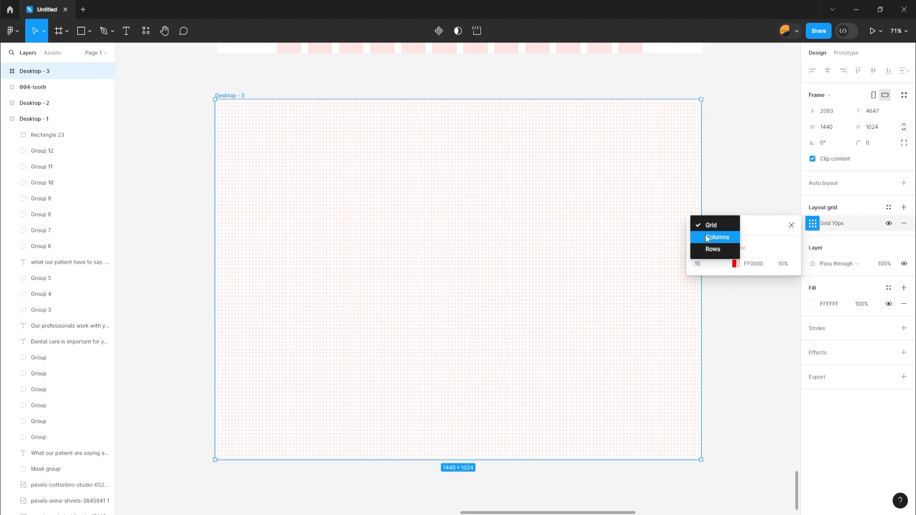
{"action": "left_click", "coordinate": [716, 237]}
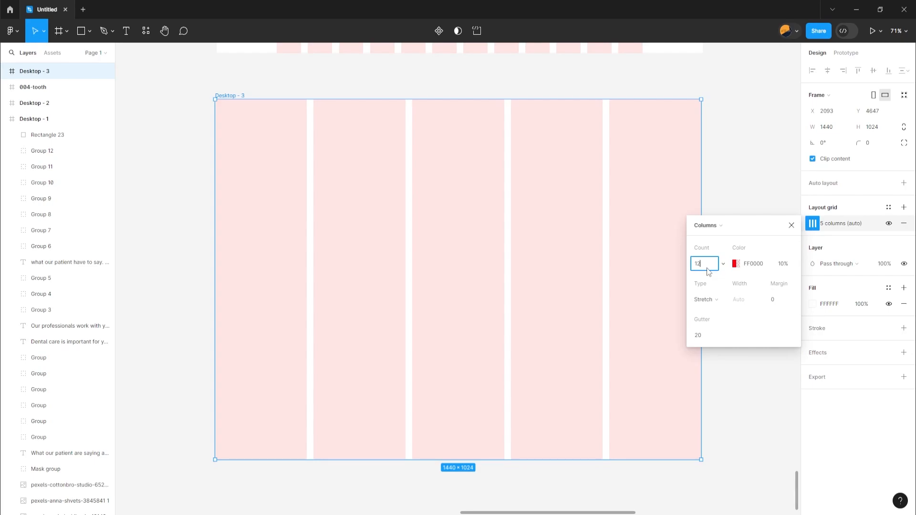
{"action": "left_click", "coordinate": [773, 301]}
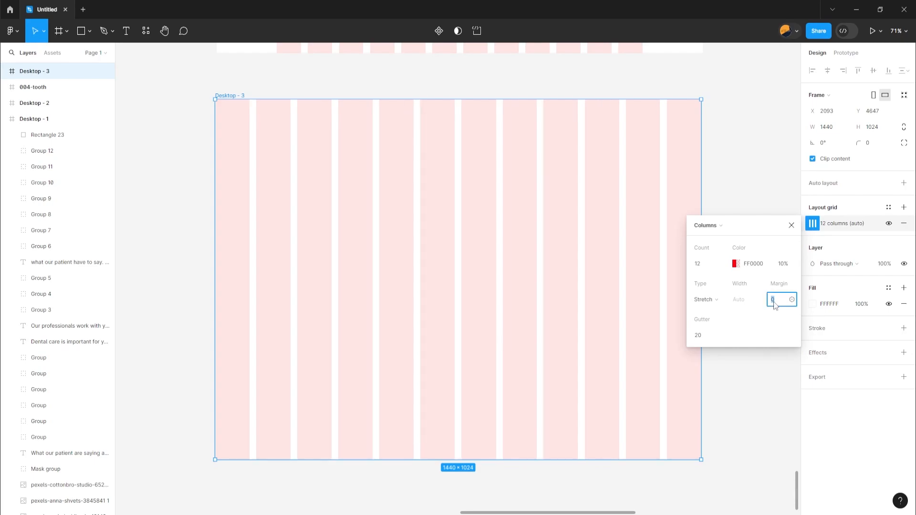
{"action": "key", "text": "Up"}
{"action": "key", "text": "Up"}
{"action": "key", "text": "Up"}
{"action": "key", "text": "Up"}
{"action": "key", "text": "Up"}
{"action": "key", "text": "Up"}
{"action": "key", "text": "Up"}
{"action": "key", "text": "Up"}
{"action": "key", "text": "Up"}
{"action": "key", "text": "Up"}
{"action": "key", "text": "Up"}
{"action": "key", "text": "Up"}
{"action": "key", "text": "Up"}
{"action": "key", "text": "Up"}
{"action": "key", "text": "Up"}
{"action": "key", "text": "Up"}
{"action": "key", "text": "Up"}
{"action": "key", "text": "Up"}
{"action": "key", "text": "Up"}
{"action": "key", "text": "Up"}
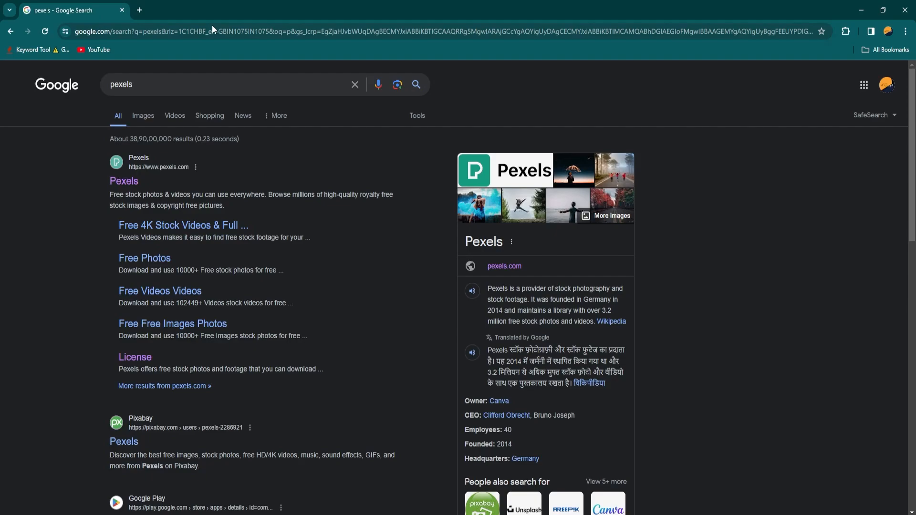
Open the Pexels site from the browser's search results and search its photos for "dentist".
{"action": "left_click", "coordinate": [116, 181]}
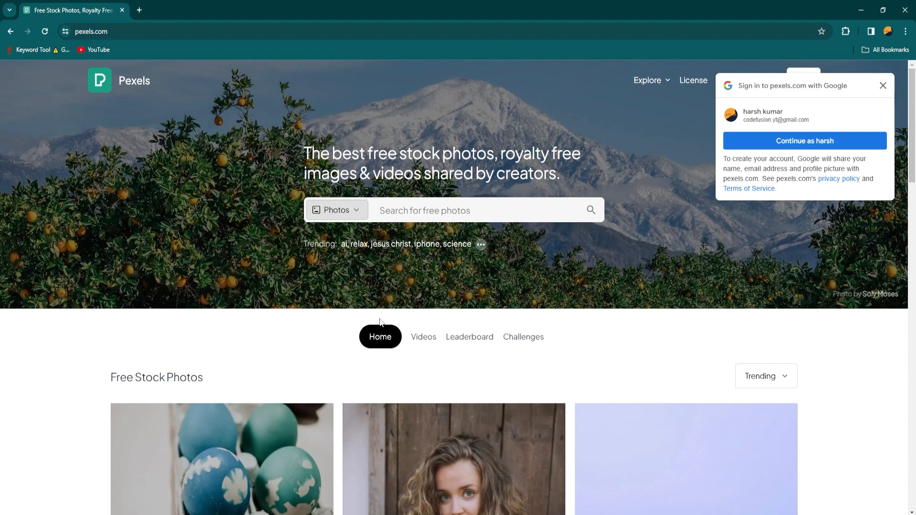
{"action": "left_click", "coordinate": [411, 213]}
{"action": "type", "text": "de"}
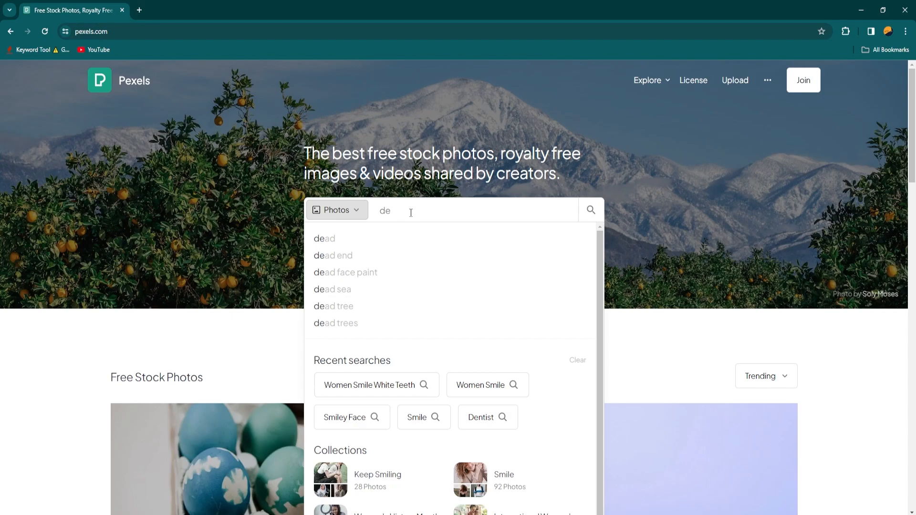
{"action": "type", "text": "n"}
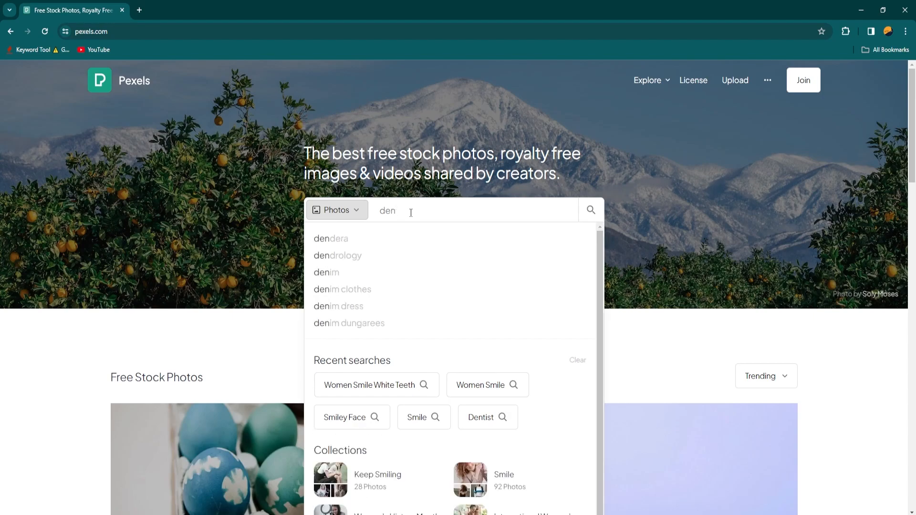
{"action": "type", "text": "tist"}
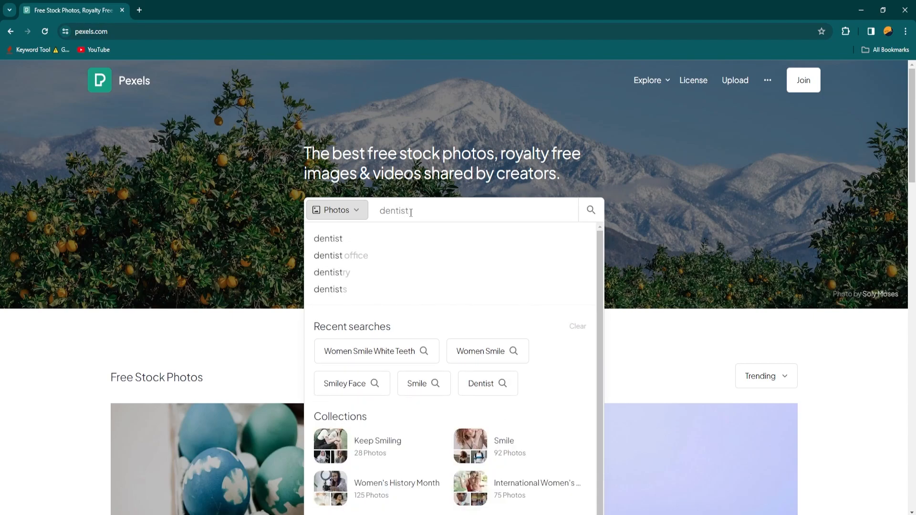
{"action": "key", "text": "Return"}
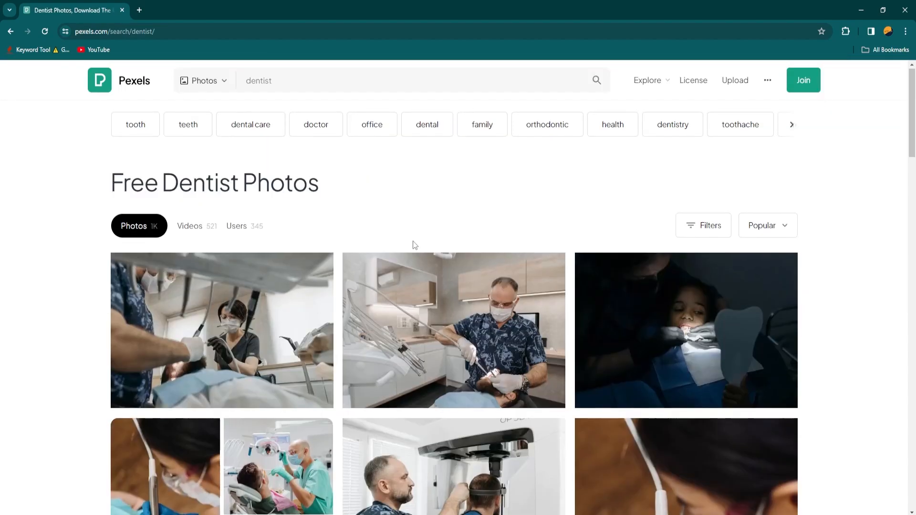
Find the photo of a dentist treating a smiling patient and place it on the Figma canvas beside Desktop - 3.
{"action": "scroll", "coordinate": [413, 267], "scroll_direction": "down", "scroll_amount": 15}
{"action": "scroll", "coordinate": [413, 289], "scroll_direction": "down", "scroll_amount": 12}
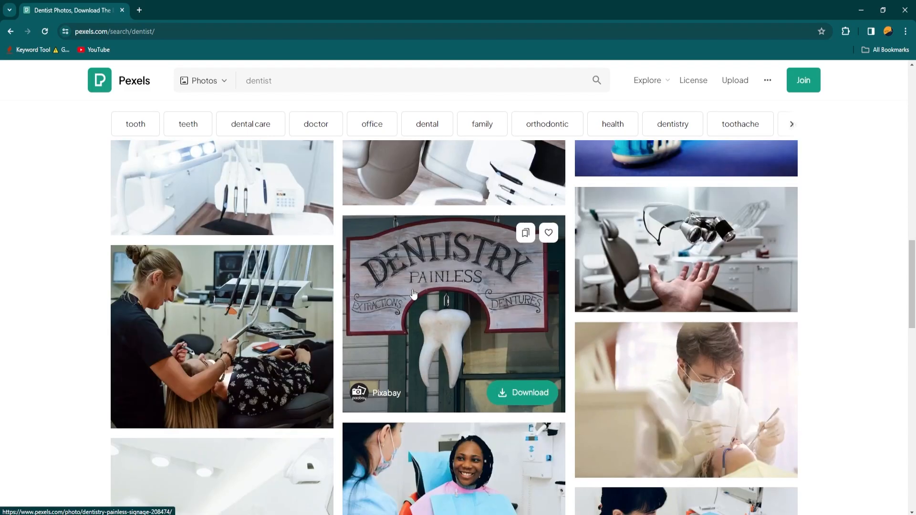
{"action": "scroll", "coordinate": [413, 293], "scroll_direction": "down", "scroll_amount": 10}
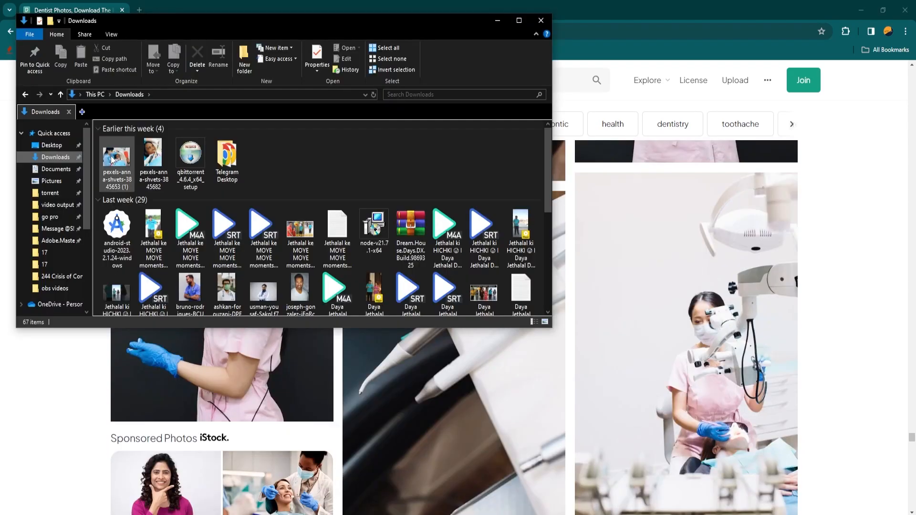
{"action": "left_click_drag", "start_coordinate": [113, 160], "coordinate": [363, 359]}
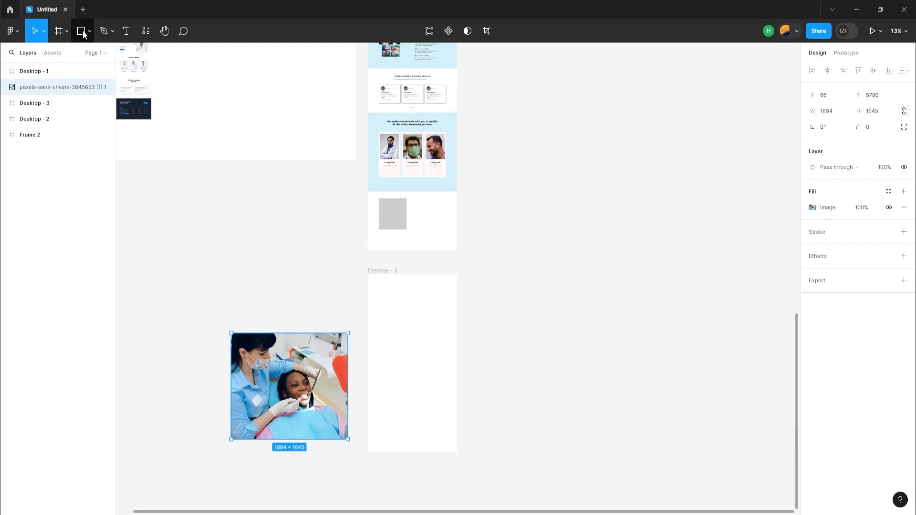
Draw a rectangle over the upper part of Desktop - 3 and fit it to the frame at 1440 × 1064.
{"action": "left_click", "coordinate": [80, 30]}
{"action": "mouse_move", "coordinate": [362, 268]}
{"action": "left_mouse_down"}
{"action": "mouse_move", "coordinate": [374, 293]}
{"action": "mouse_move", "coordinate": [472, 345]}
{"action": "left_mouse_up"}
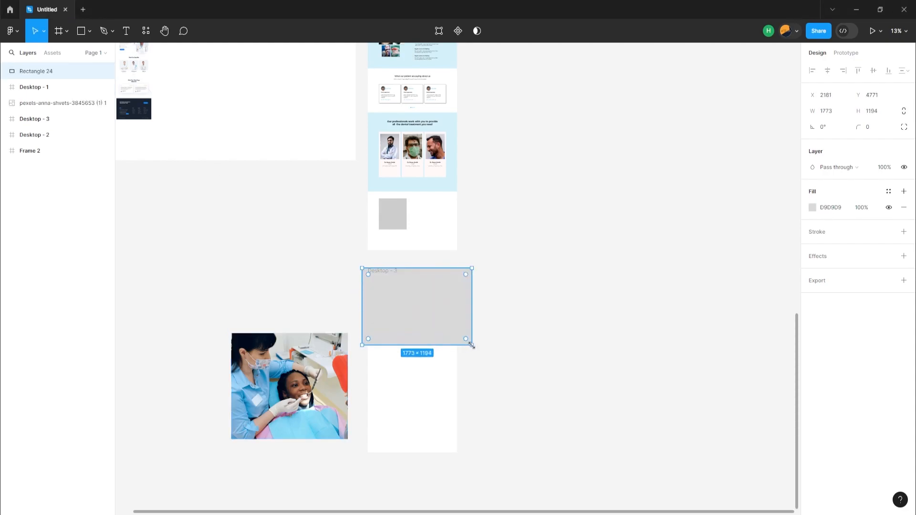
{"action": "scroll", "coordinate": [471, 345], "scroll_direction": "up", "scroll_amount": 4}
Move the dentist photo and the rectangle into Desktop - 3, with the photo layered above the rectangle.
{"action": "left_click_drag", "start_coordinate": [135, 380], "coordinate": [284, 339]}
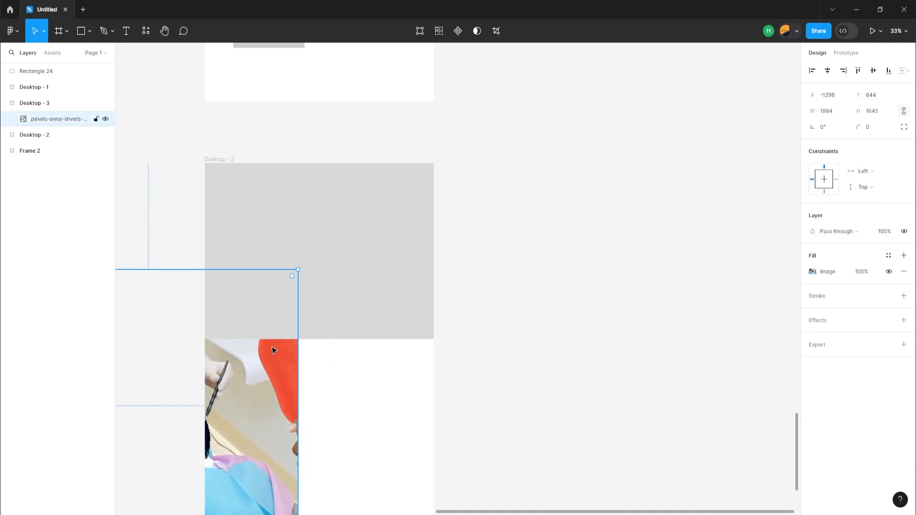
{"action": "left_click_drag", "start_coordinate": [35, 71], "coordinate": [45, 111]}
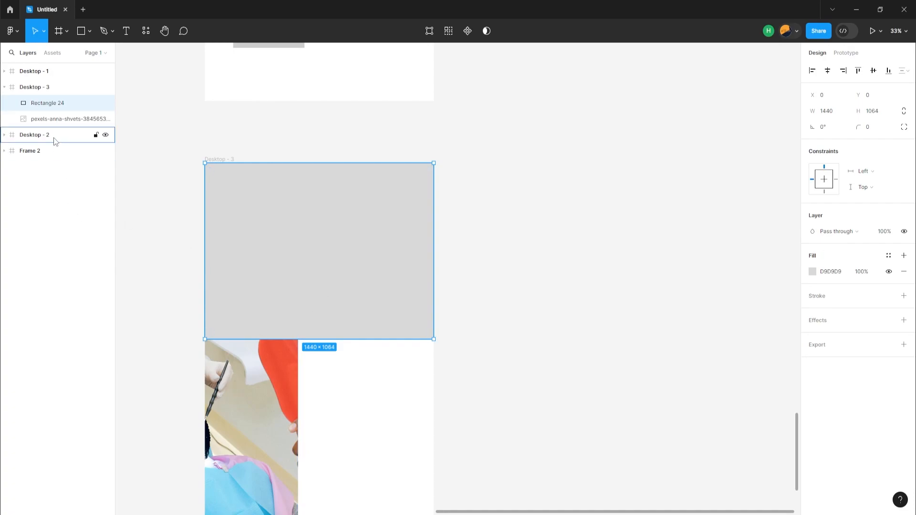
{"action": "left_click", "coordinate": [46, 119]}
{"action": "left_click_drag", "start_coordinate": [46, 119], "coordinate": [48, 103]}
Shift the photo sideways to span the frame's width and mask it with the rectangle.
{"action": "left_click_drag", "start_coordinate": [242, 329], "coordinate": [361, 330]}
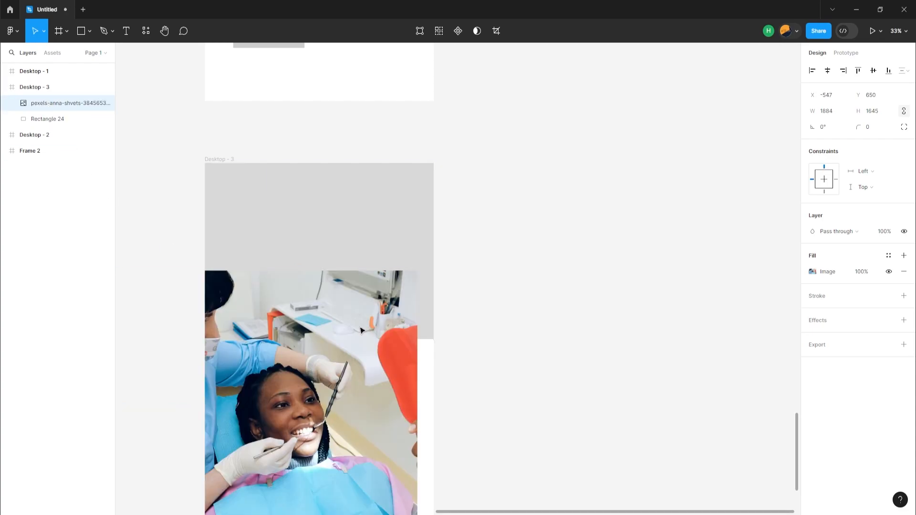
{"action": "left_click_drag", "start_coordinate": [309, 310], "coordinate": [339, 310]}
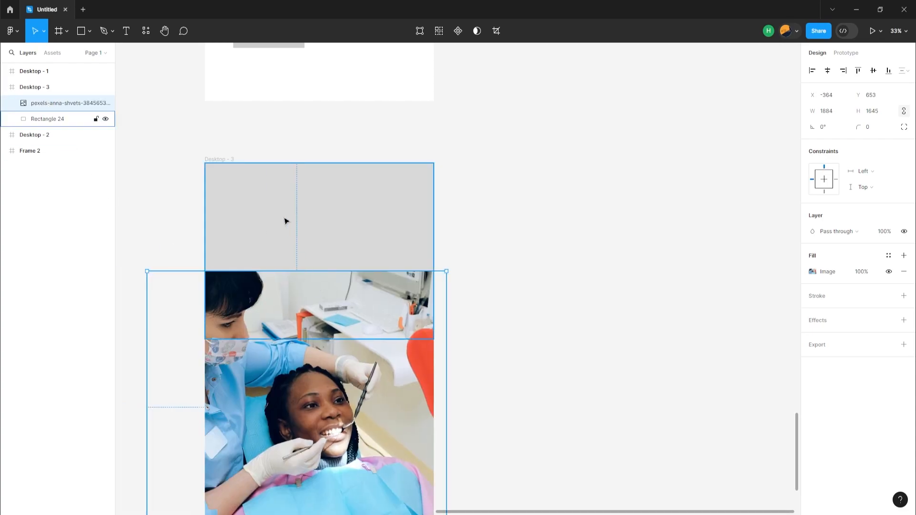
{"action": "left_click", "coordinate": [293, 252], "text": "shift"}
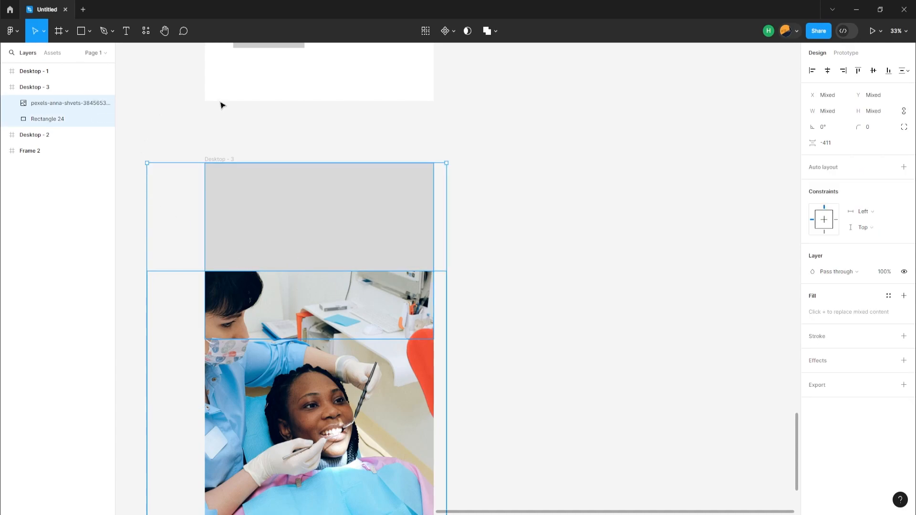
{"action": "left_click", "coordinate": [468, 30]}
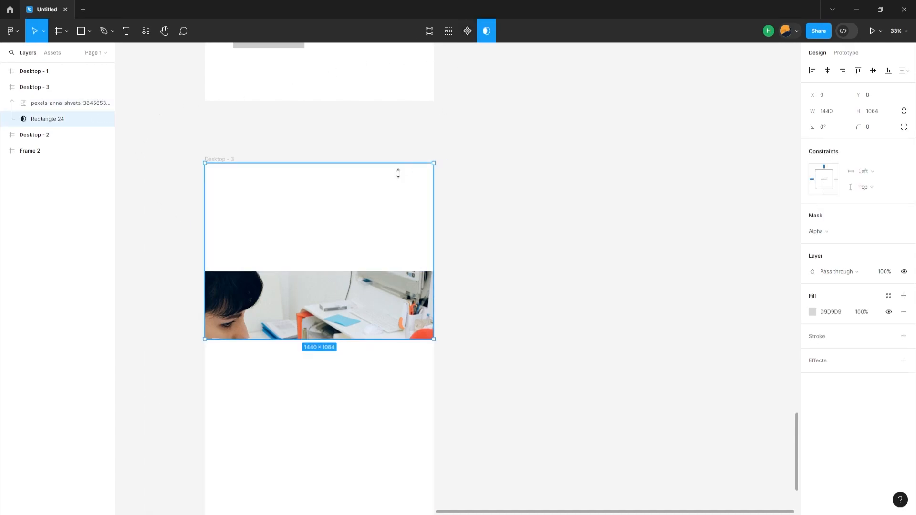
Move the mask rectangle up to Y -93 and fit the photo inside it at X 0, Y -425, sized 1705 × 1488.71.
{"action": "mouse_move", "coordinate": [316, 305]}
{"action": "left_mouse_down"}
{"action": "mouse_move", "coordinate": [321, 262]}
{"action": "mouse_move", "coordinate": [317, 289]}
{"action": "left_mouse_up"}
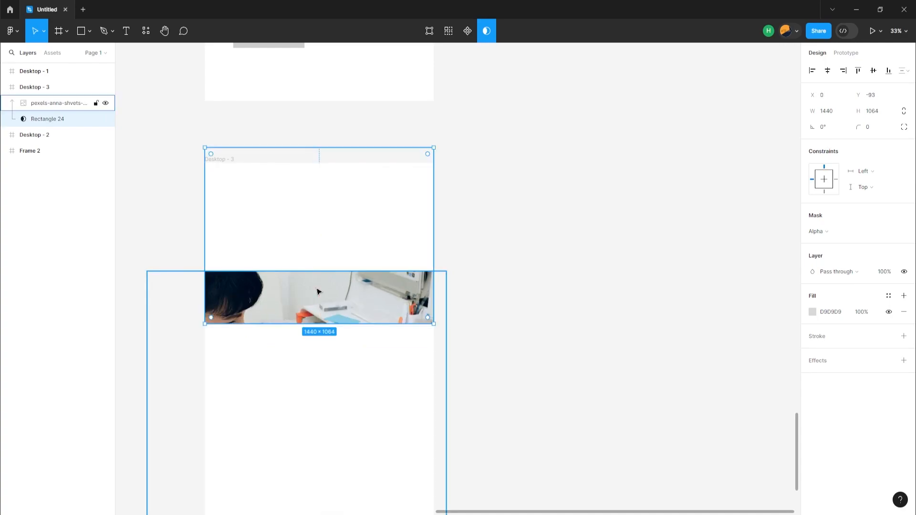
{"action": "double_click", "coordinate": [310, 308]}
{"action": "left_click_drag", "start_coordinate": [309, 307], "coordinate": [323, 175]}
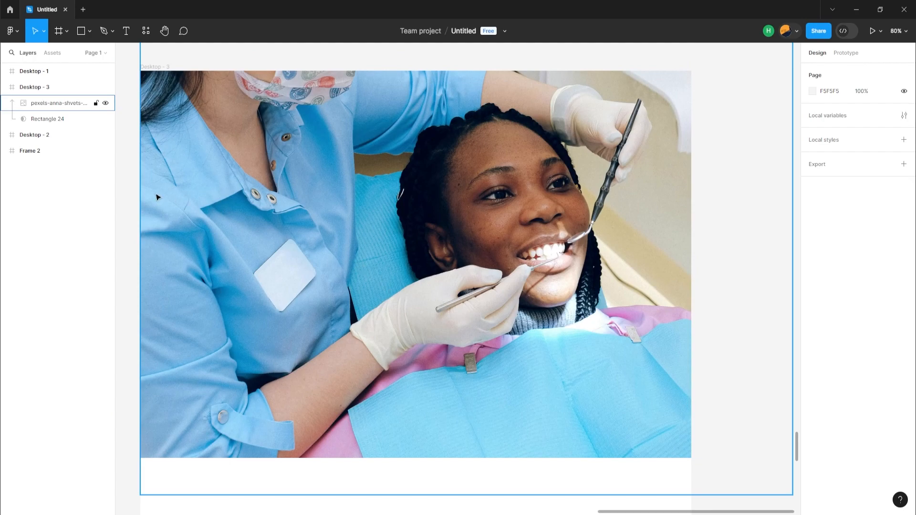
Group the dentist photo with its mask rectangle in Desktop - 3.
{"action": "left_click", "coordinate": [28, 103]}
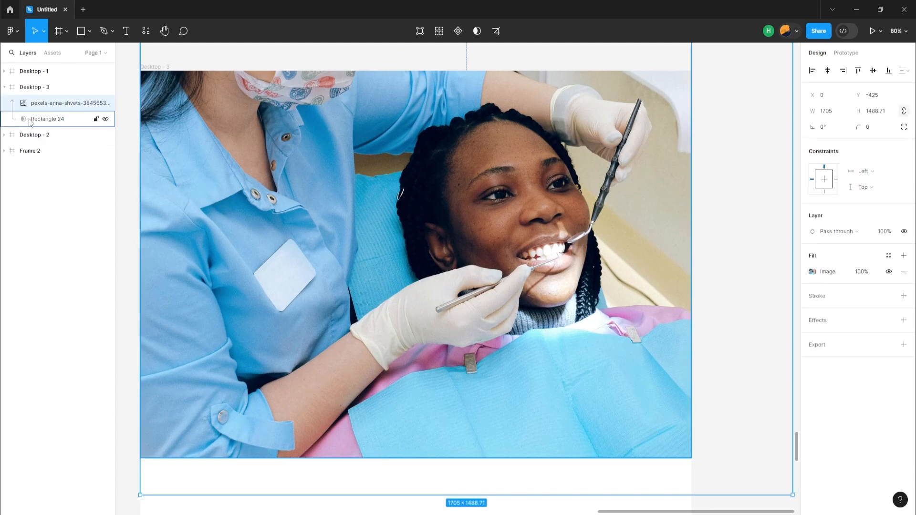
{"action": "left_click", "coordinate": [29, 122], "text": "shift"}
{"action": "right_click", "coordinate": [30, 122]}
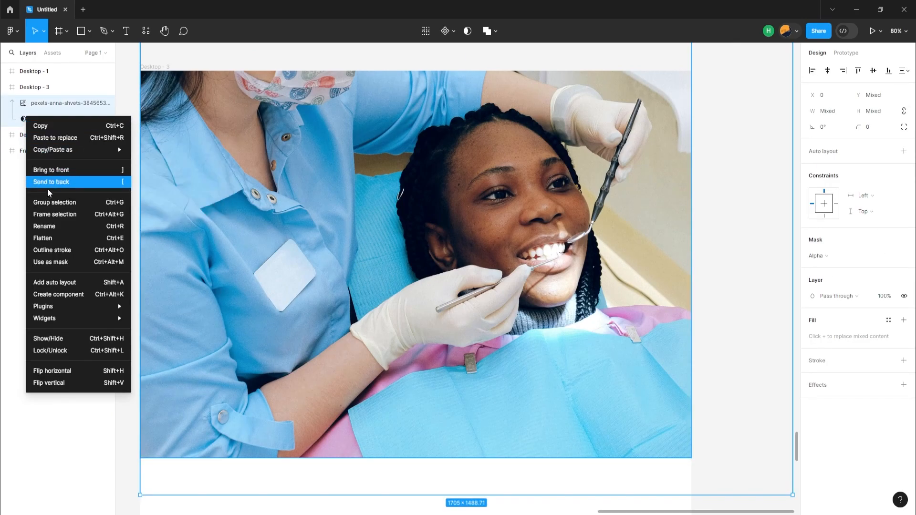
{"action": "left_click", "coordinate": [60, 205]}
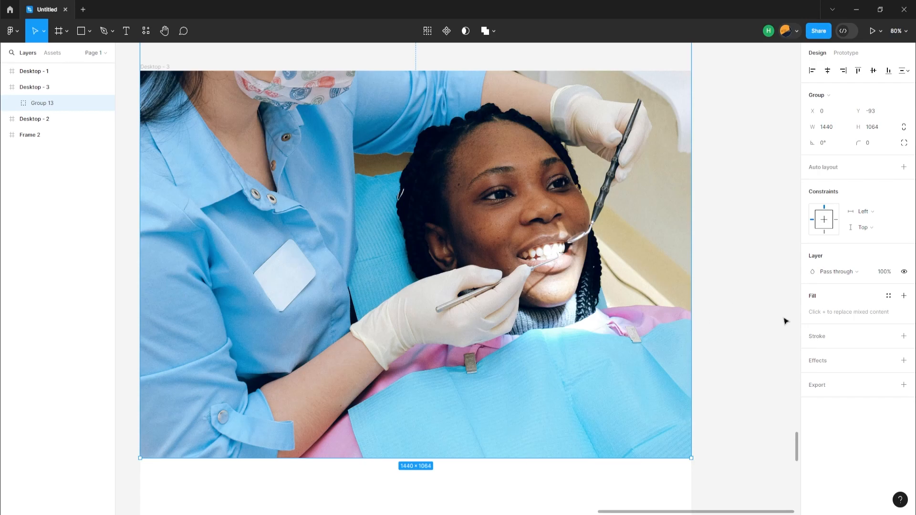
{"action": "left_click", "coordinate": [765, 290]}
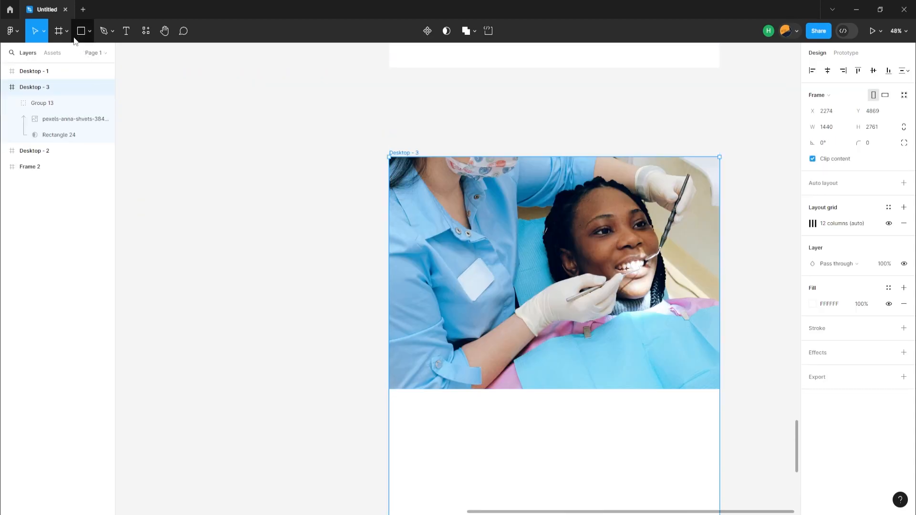
Cover the hero photo with a 1440 × 971 rectangle filled with black 000000 at 35% opacity.
{"action": "left_click", "coordinate": [82, 34]}
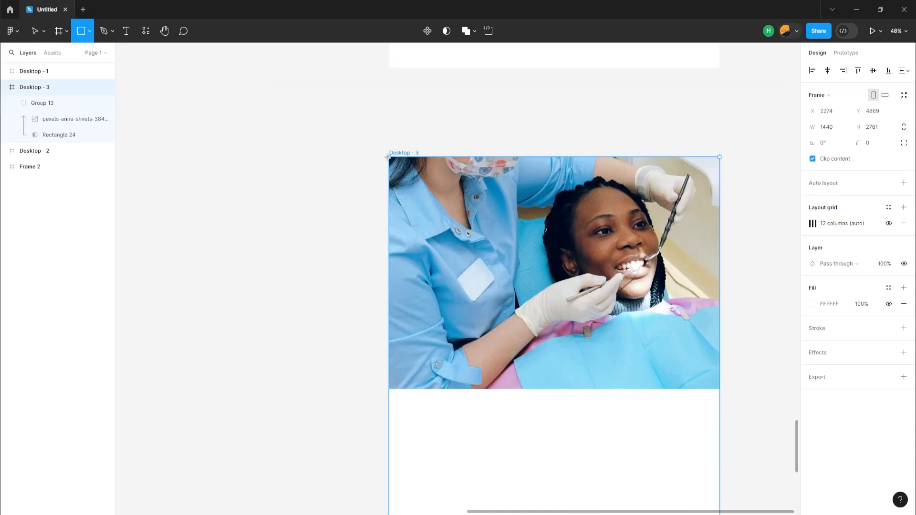
{"action": "mouse_move", "coordinate": [388, 157]}
{"action": "left_mouse_down"}
{"action": "mouse_move", "coordinate": [456, 251]}
{"action": "mouse_move", "coordinate": [574, 334]}
{"action": "mouse_move", "coordinate": [720, 389]}
{"action": "left_mouse_up"}
{"action": "left_click", "coordinate": [813, 272]}
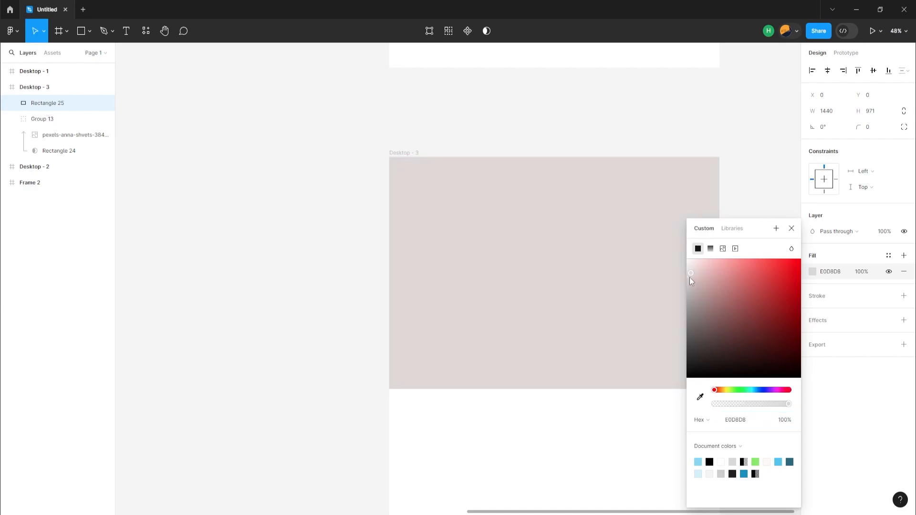
{"action": "left_click_drag", "start_coordinate": [692, 277], "coordinate": [692, 397]}
{"action": "left_click_drag", "start_coordinate": [789, 404], "coordinate": [741, 405]}
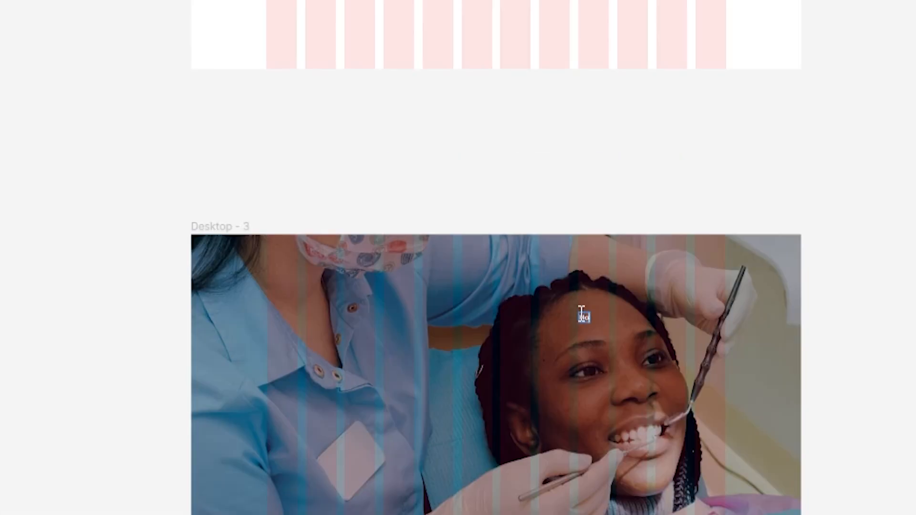
Complete the white "Home" label in Montserrat Bold 16 and copy it alongside at X 989, changing the copy to "Service".
{"action": "type", "text": "me"}
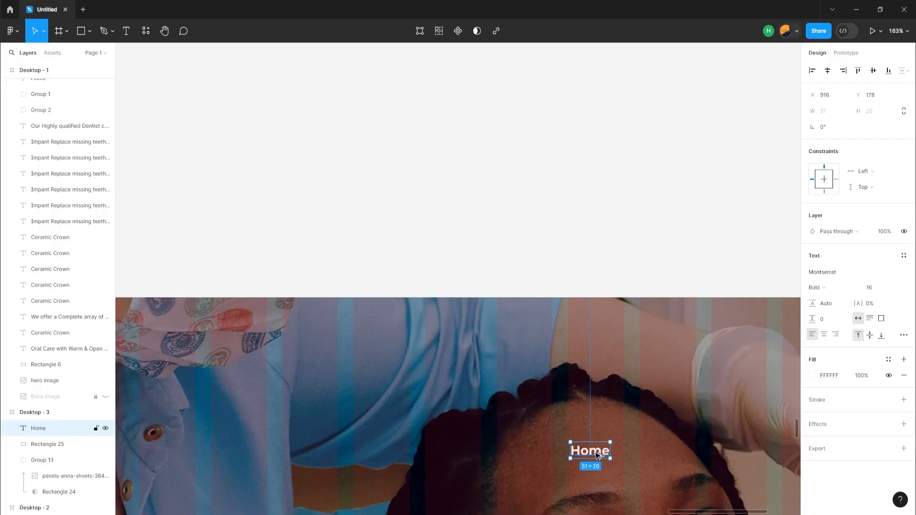
{"action": "left_click_drag", "start_coordinate": [598, 455], "coordinate": [654, 455]}
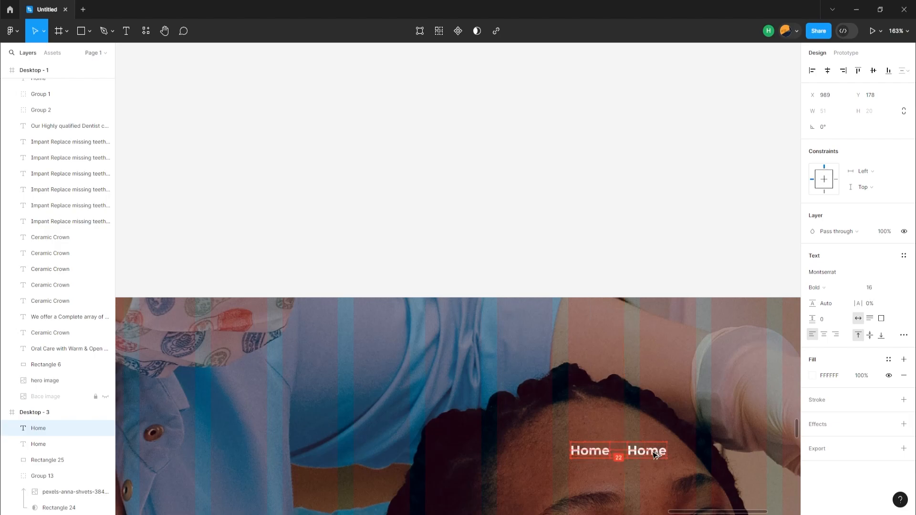
{"action": "double_click", "coordinate": [653, 455]}
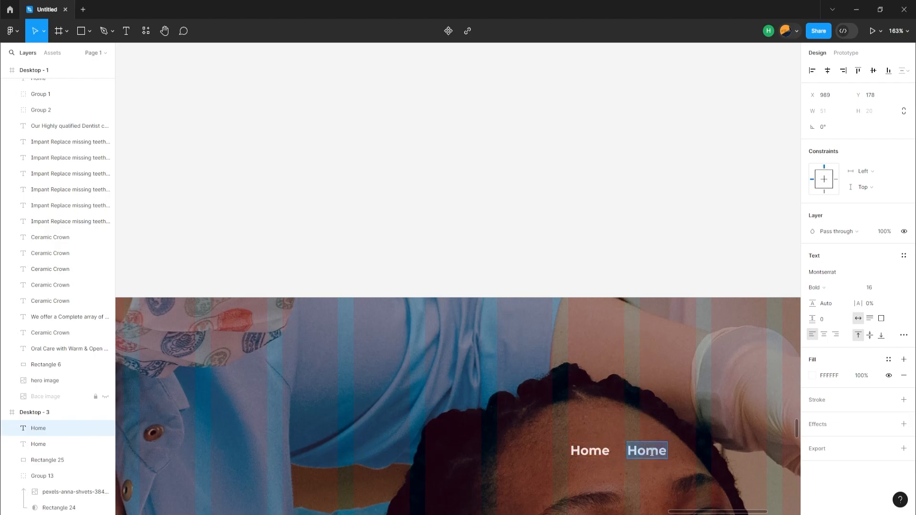
{"action": "type", "text": "serv"}
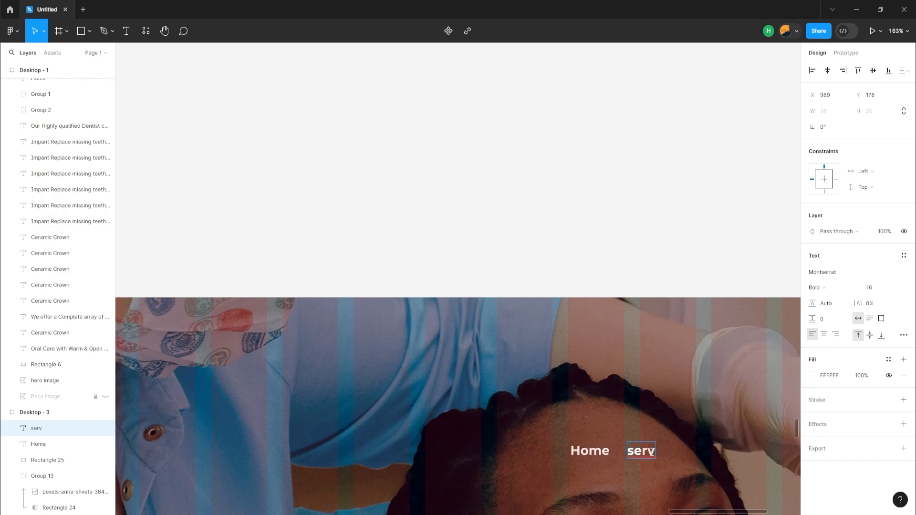
{"action": "type", "text": "ice"}
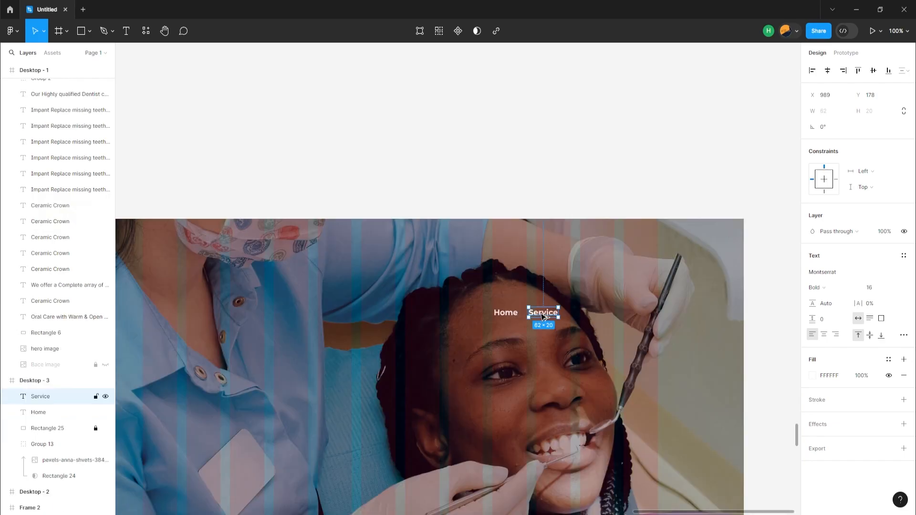
Duplicate the Service label to its right at X 1073 and change the copy's text to "About us".
{"action": "left_click_drag", "start_coordinate": [546, 318], "coordinate": [578, 314]}
{"action": "double_click", "coordinate": [578, 314]}
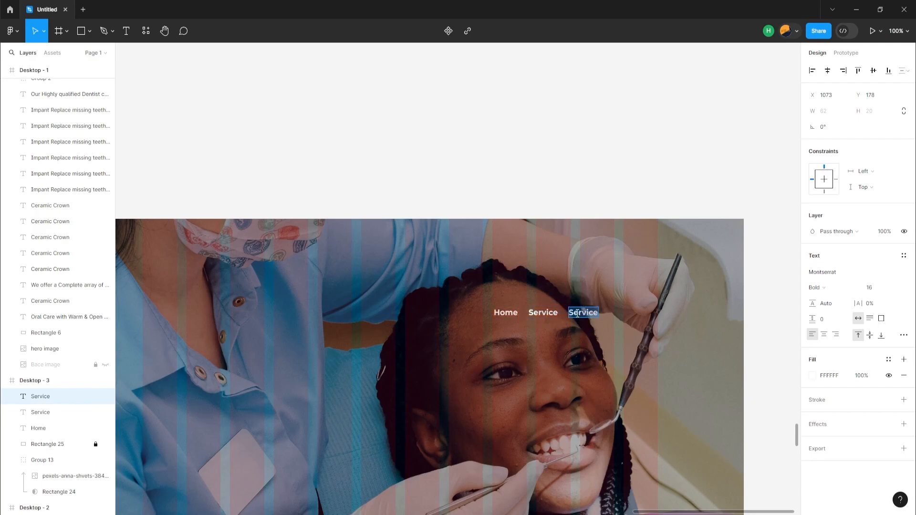
{"action": "type", "text": "About us"}
{"action": "key", "text": "Escape"}
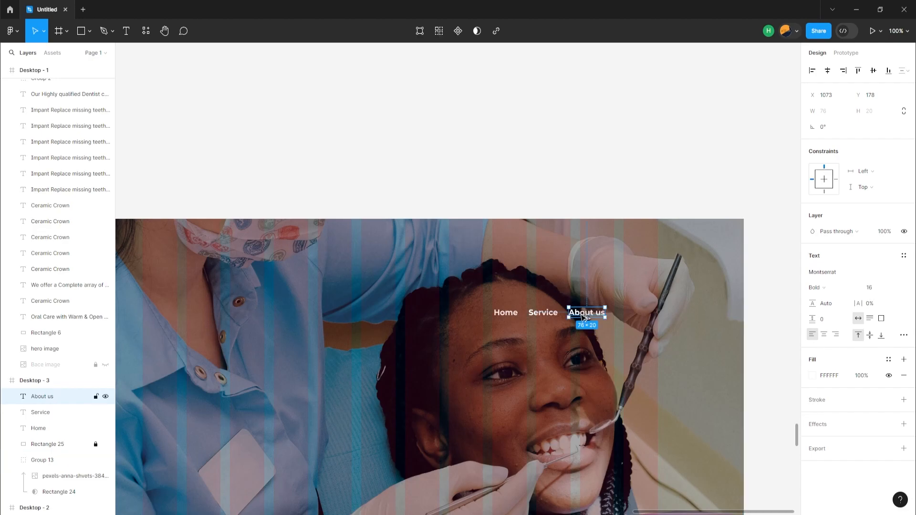
Duplicate the About us label to X 1159 and change the copy's text to "Doctor".
{"action": "left_click_drag", "start_coordinate": [584, 318], "coordinate": [626, 318]}
{"action": "double_click", "coordinate": [623, 315]}
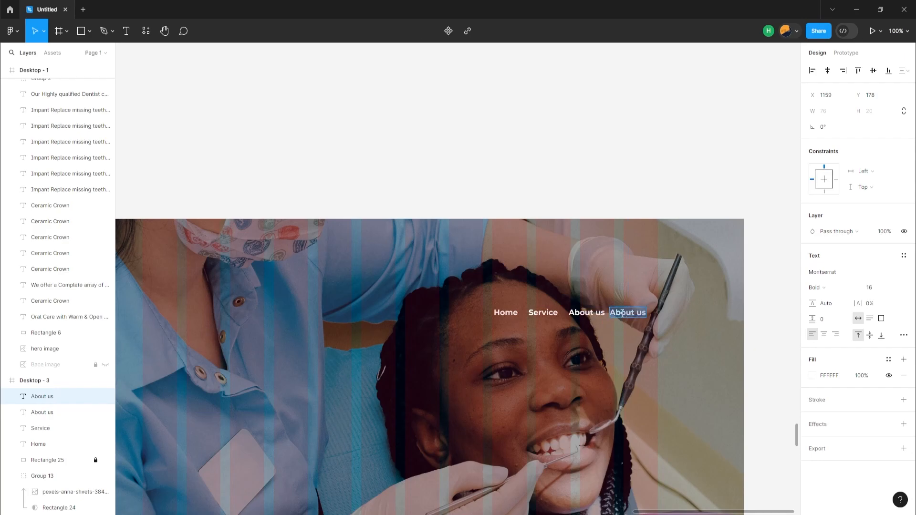
{"action": "type", "text": "D"}
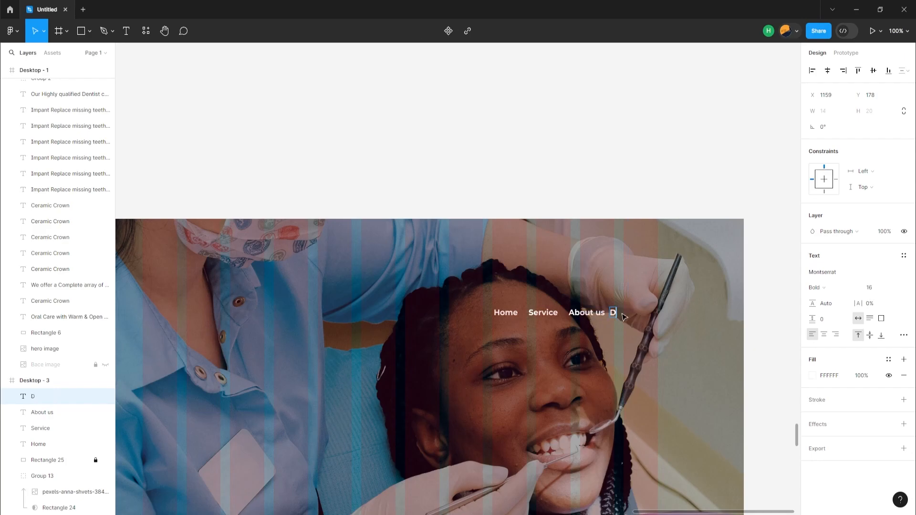
{"action": "type", "text": "octor"}
Distribute the four navigation labels horizontally with a spacing of 34 and move them up towards the hero's top edge.
{"action": "left_click", "coordinate": [548, 300]}
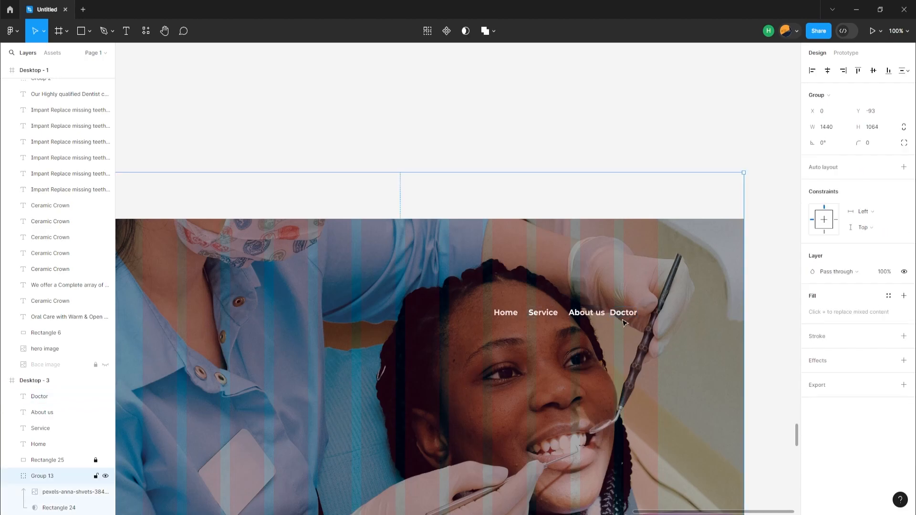
{"action": "left_click", "coordinate": [509, 313], "text": "shift"}
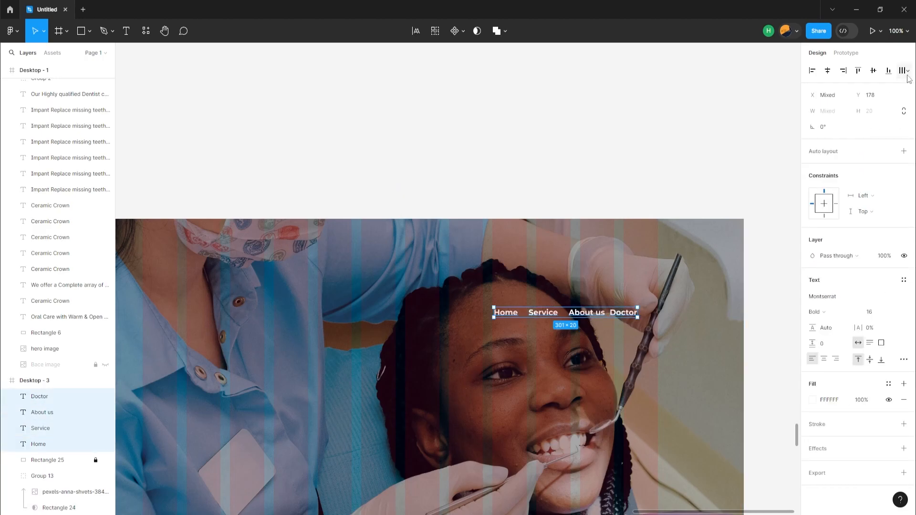
{"action": "left_click", "coordinate": [907, 71]}
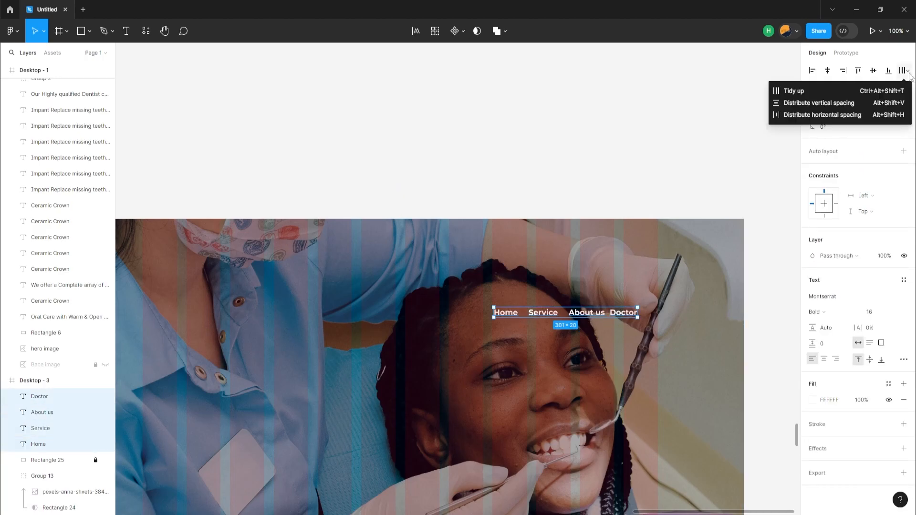
{"action": "left_click", "coordinate": [854, 116]}
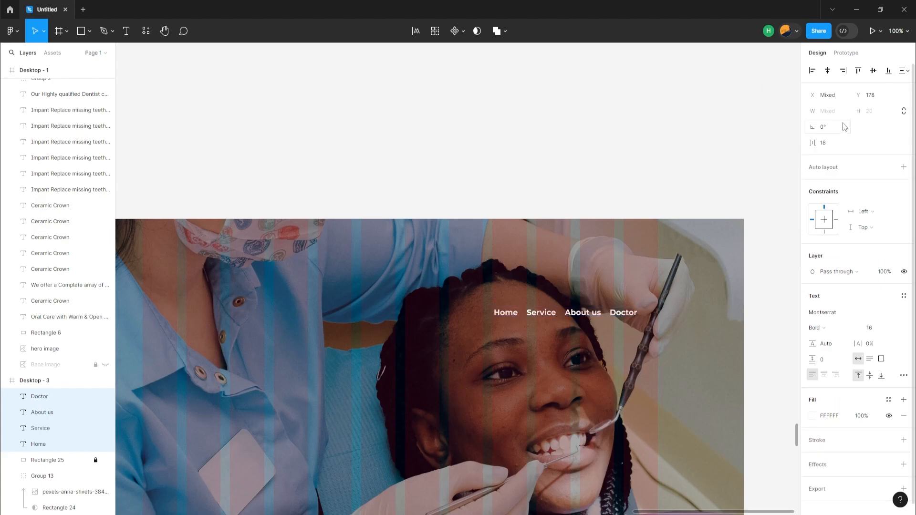
{"action": "left_click_drag", "start_coordinate": [815, 146], "coordinate": [823, 149]}
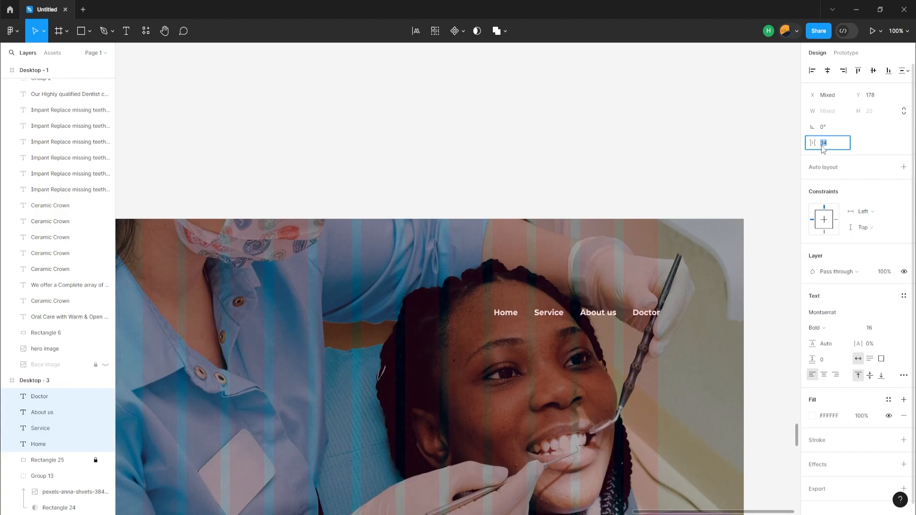
{"action": "left_click_drag", "start_coordinate": [545, 318], "coordinate": [476, 300]}
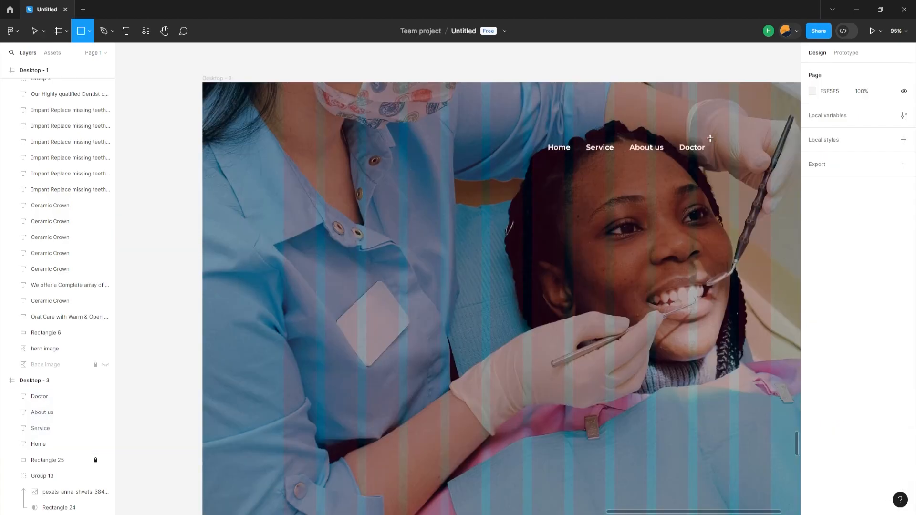
Draw a 164 × 49 rectangle beside the Doctor label and add the text "Book an Apointment" over it.
{"action": "left_click_drag", "start_coordinate": [710, 138], "coordinate": [634, 161]}
{"action": "key", "text": "t"}
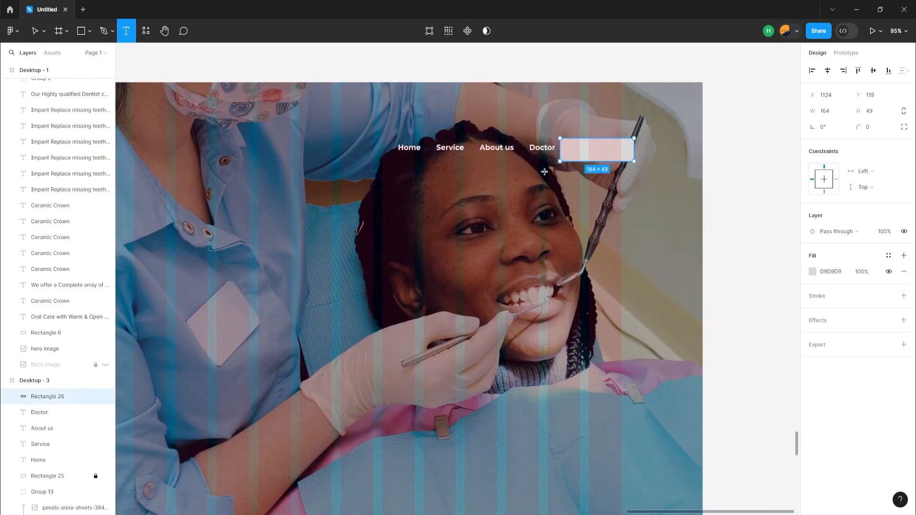
{"action": "left_click", "coordinate": [576, 156]}
{"action": "type", "text": "book an"}
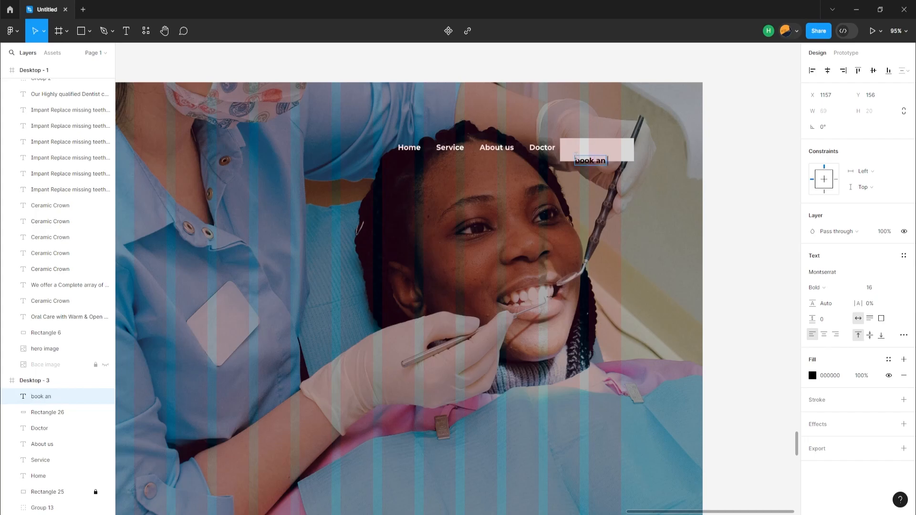
{"action": "type", "text": " Apointment"}
{"action": "left_click", "coordinate": [577, 158]}
{"action": "key", "text": "BackSpace"}
{"action": "type", "text": "B"}
Widen the button rectangle to 216 and centre the Book an Apointment text on it horizontally and vertically.
{"action": "left_click", "coordinate": [629, 148]}
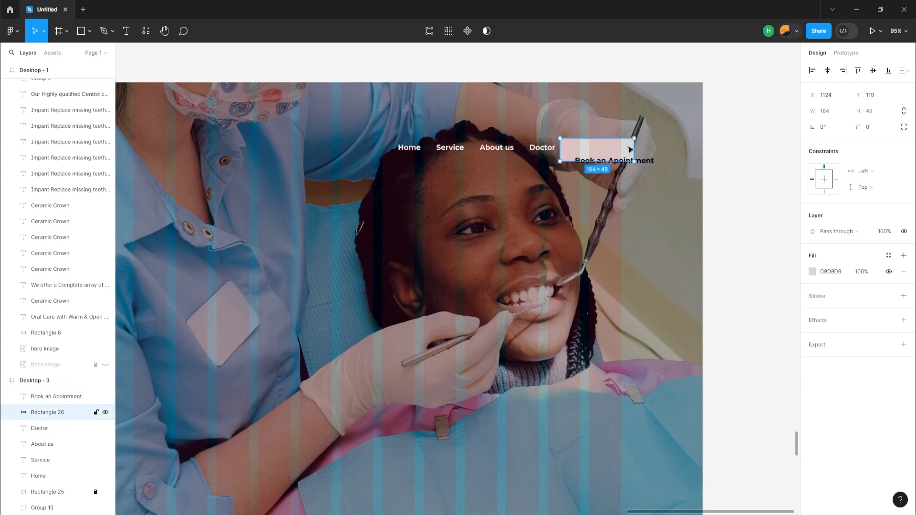
{"action": "left_click_drag", "start_coordinate": [637, 144], "coordinate": [658, 154]}
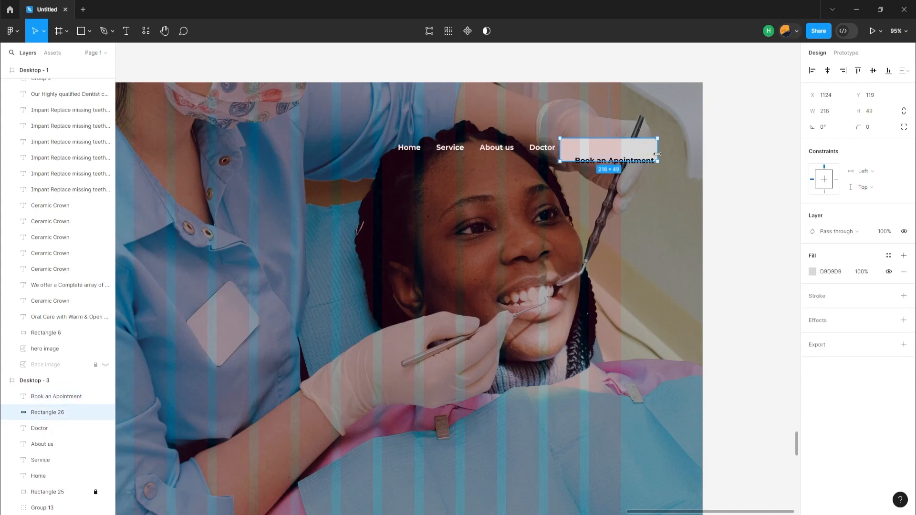
{"action": "left_click", "coordinate": [79, 399]}
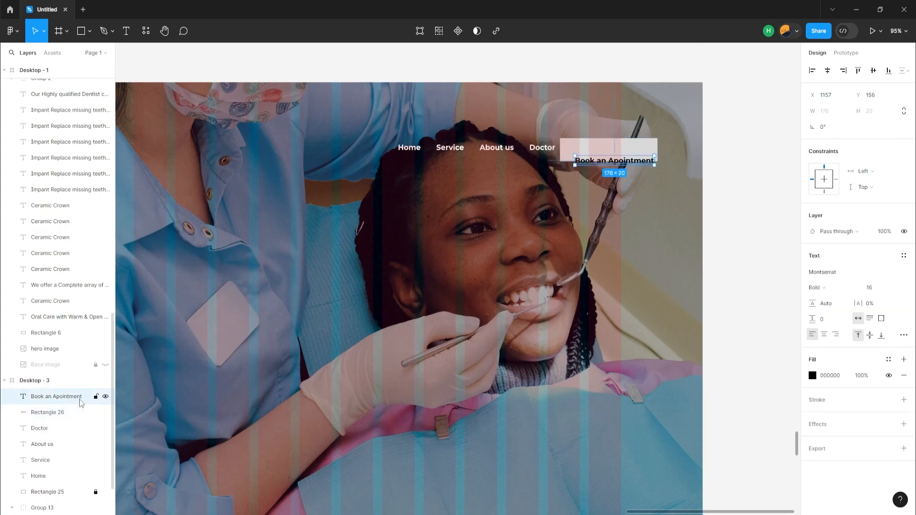
{"action": "left_click", "coordinate": [78, 412], "text": "shift"}
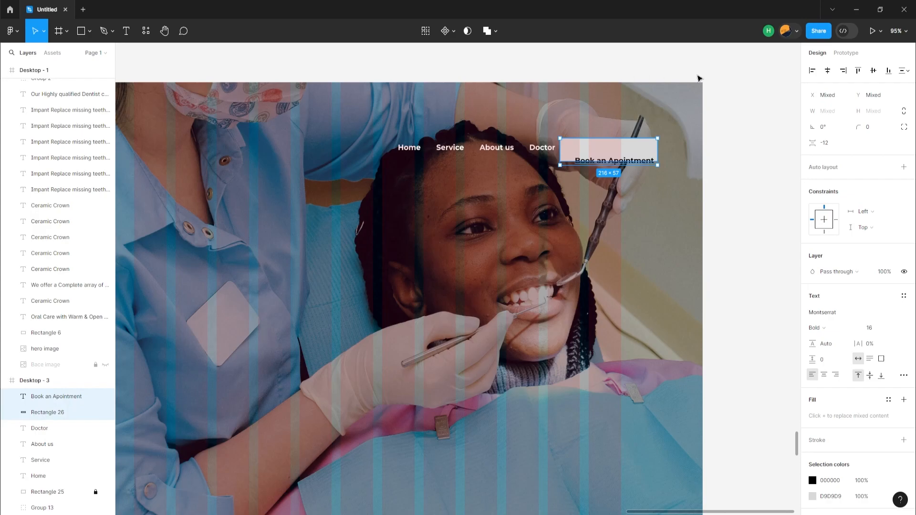
{"action": "left_click", "coordinate": [824, 72]}
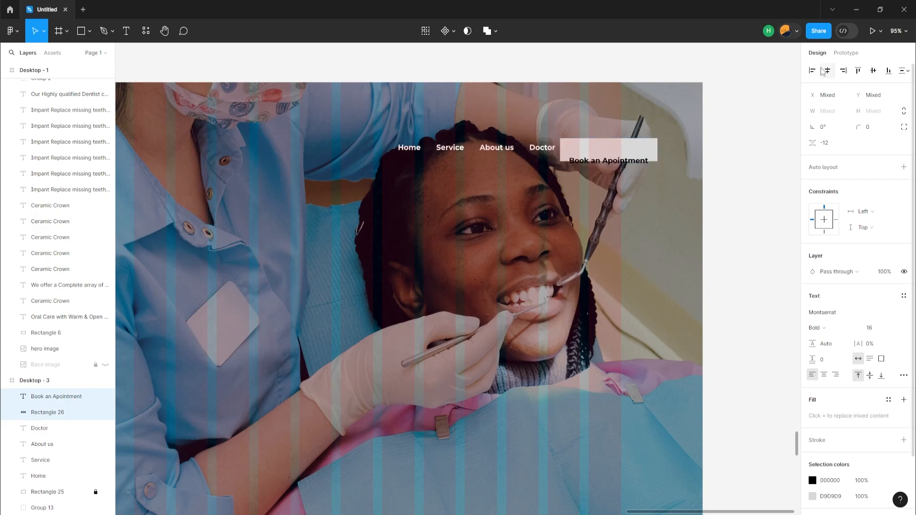
{"action": "left_click", "coordinate": [873, 70]}
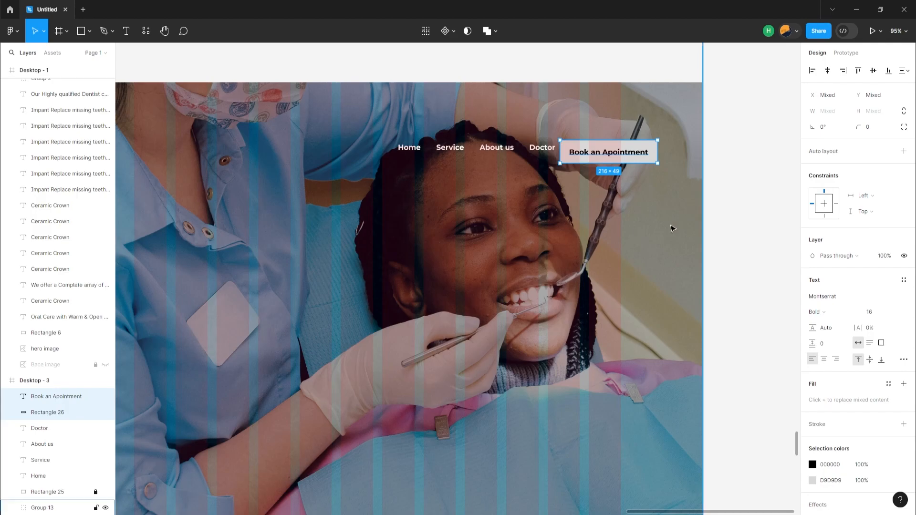
Fill the button rectangle with white FFFFFF and round its corners to a radius of 31.
{"action": "left_click", "coordinate": [653, 228]}
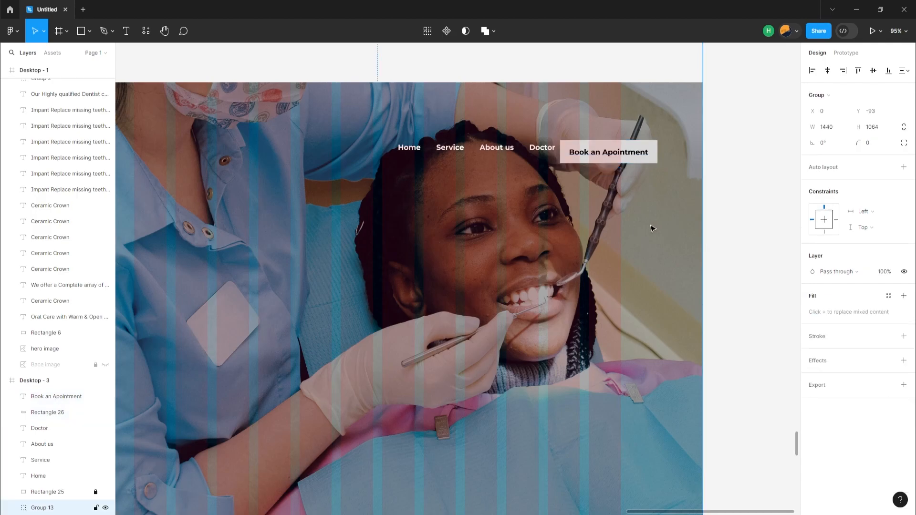
{"action": "left_click", "coordinate": [615, 160]}
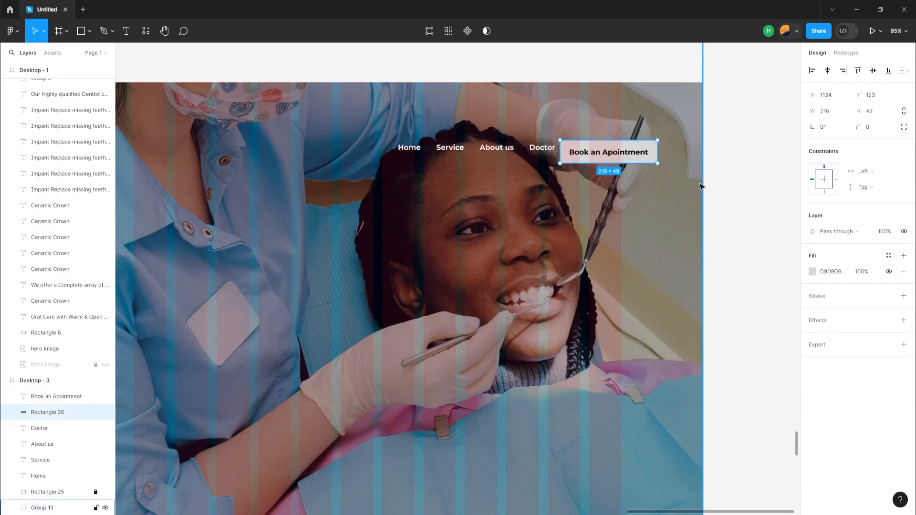
{"action": "left_click", "coordinate": [813, 271]}
{"action": "left_click_drag", "start_coordinate": [690, 300], "coordinate": [686, 258]}
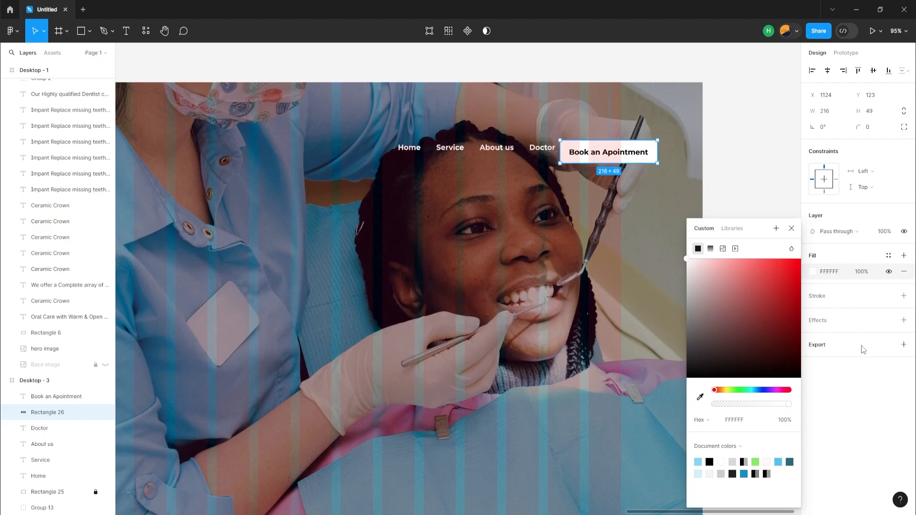
{"action": "left_click", "coordinate": [855, 382]}
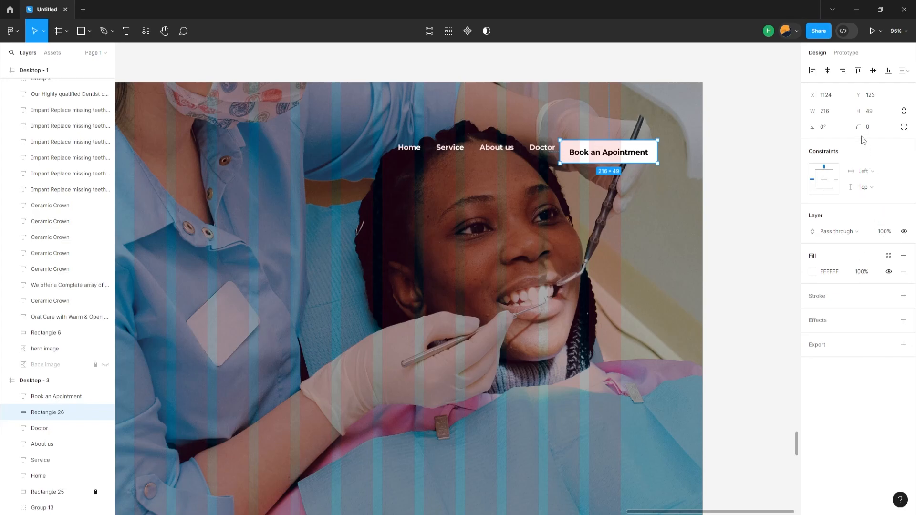
{"action": "left_click_drag", "start_coordinate": [858, 127], "coordinate": [536, 218]}
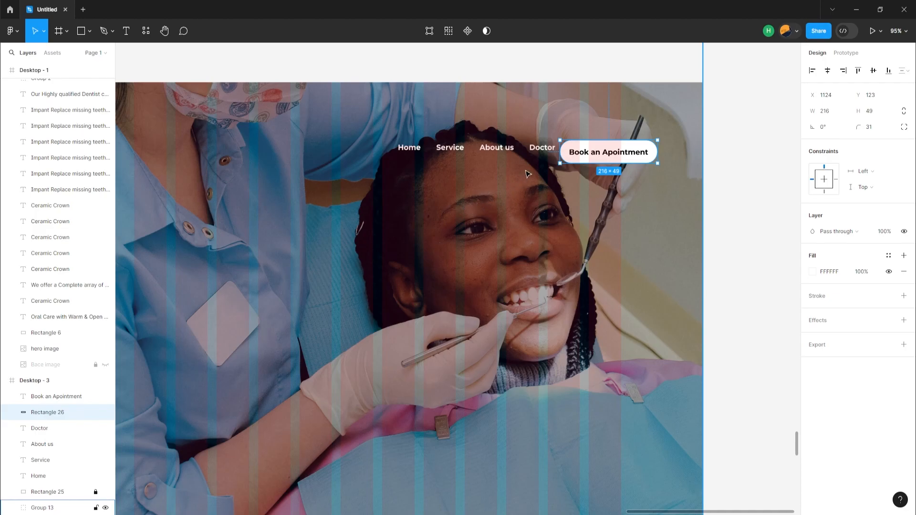
Centre the navigation labels vertically on the button, space them evenly, and move the row to the layout grid's right edge.
{"action": "left_click", "coordinate": [539, 151], "text": "shift"}
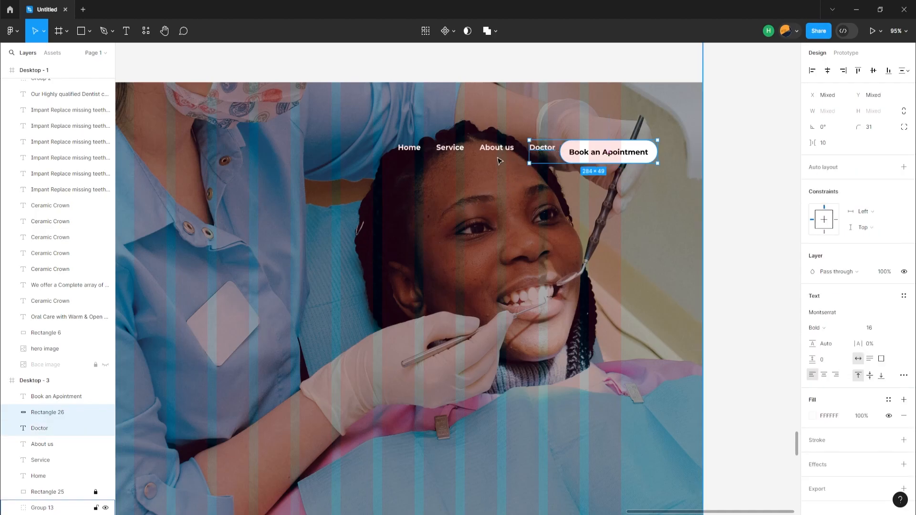
{"action": "left_click", "coordinate": [497, 158], "text": "shift"}
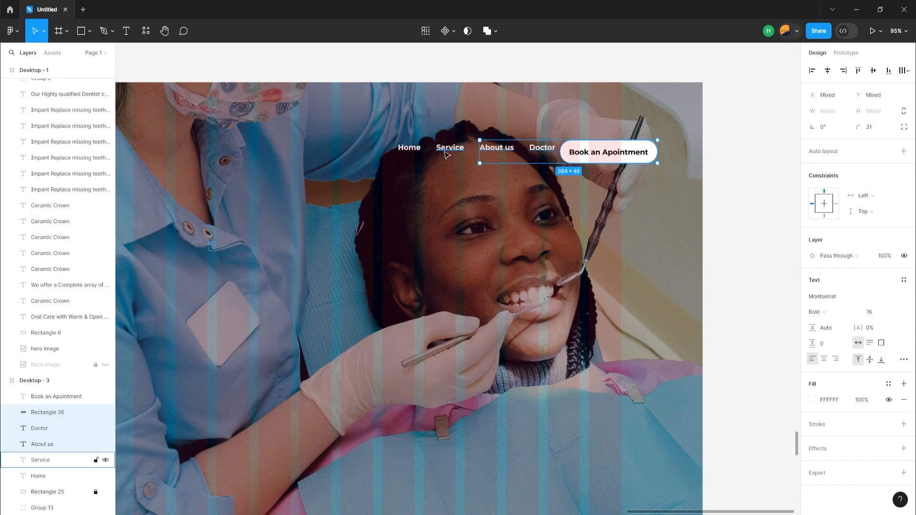
{"action": "left_click", "coordinate": [448, 151], "text": "shift"}
{"action": "left_click", "coordinate": [401, 148], "text": "shift"}
{"action": "left_click", "coordinate": [650, 155]}
{"action": "left_click", "coordinate": [604, 156], "text": "shift"}
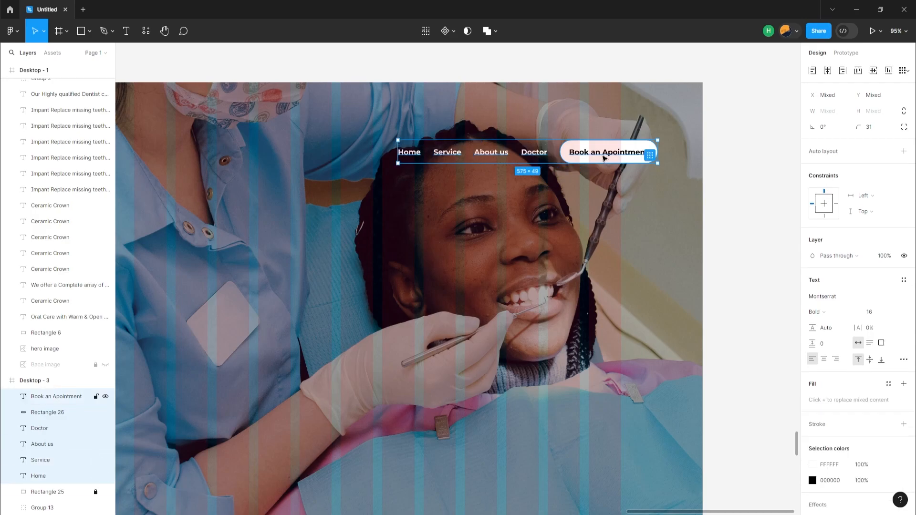
{"action": "left_click_drag", "start_coordinate": [479, 160], "coordinate": [421, 162]}
Add a white "Logo" text in Mukta Vaani ExtraBold 40 at X 180, Y 105, in line with the navigation labels.
{"action": "key", "text": "t"}
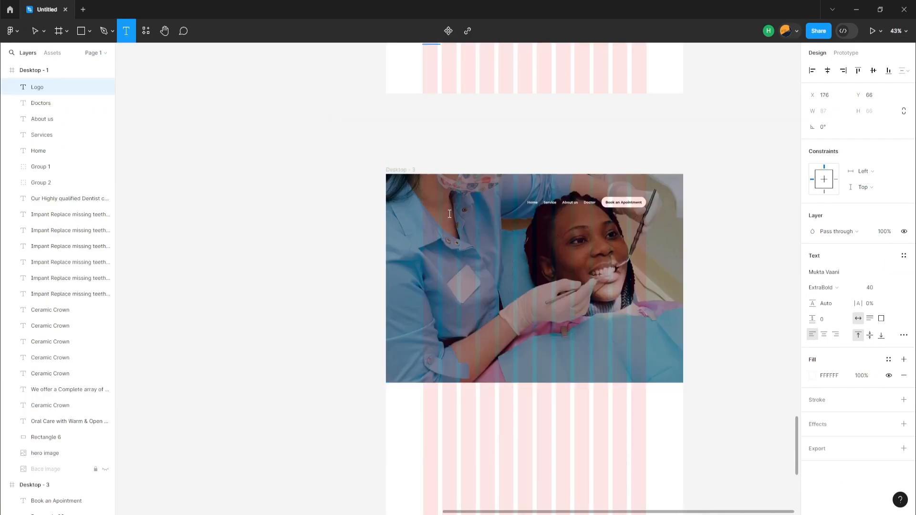
{"action": "left_click", "coordinate": [449, 213]}
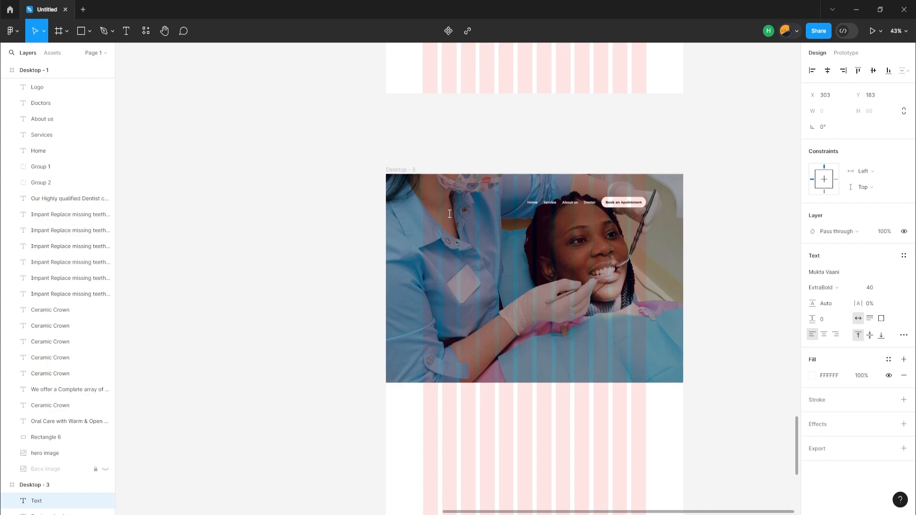
{"action": "type", "text": "Logo"}
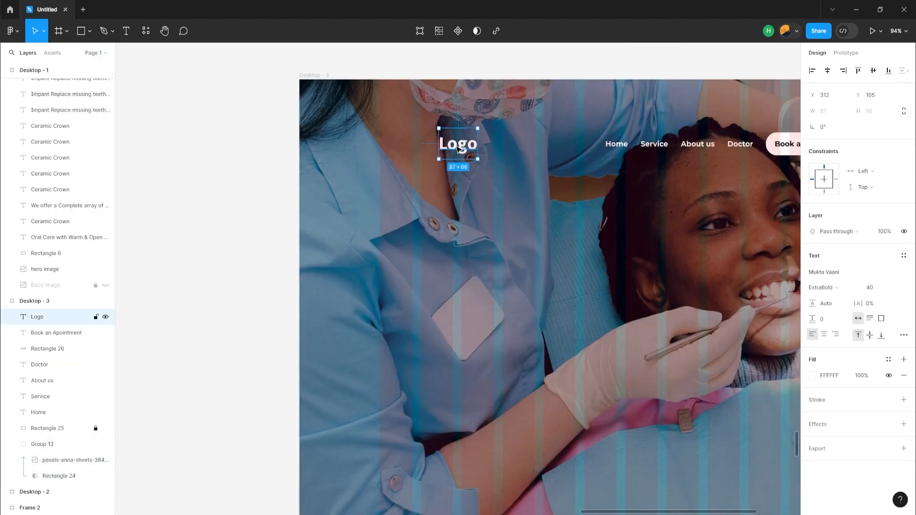
{"action": "left_click_drag", "start_coordinate": [456, 150], "coordinate": [399, 149]}
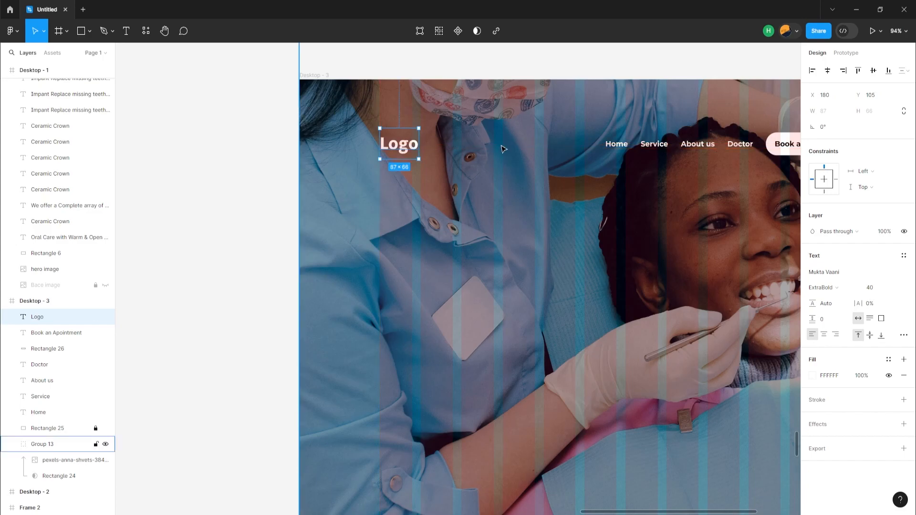
{"action": "left_click", "coordinate": [616, 154], "text": "shift"}
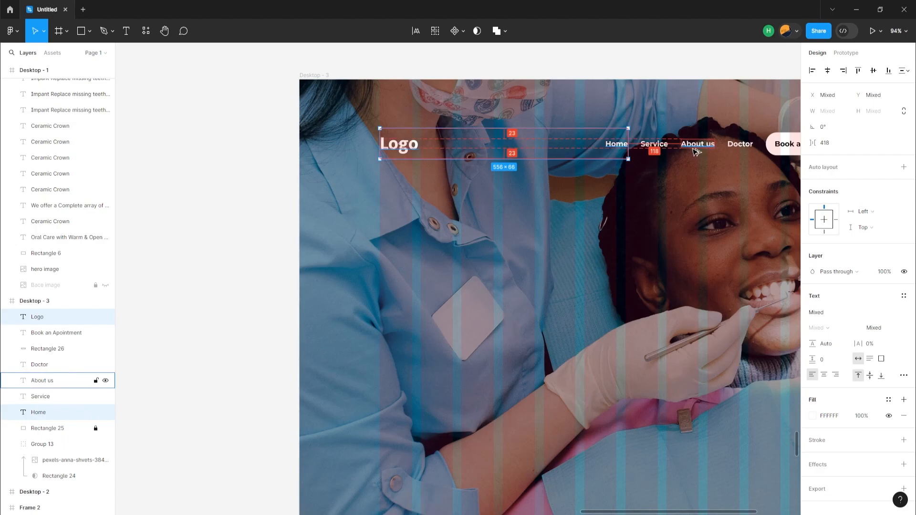
{"action": "scroll", "coordinate": [695, 152], "scroll_direction": "down", "scroll_amount": 1}
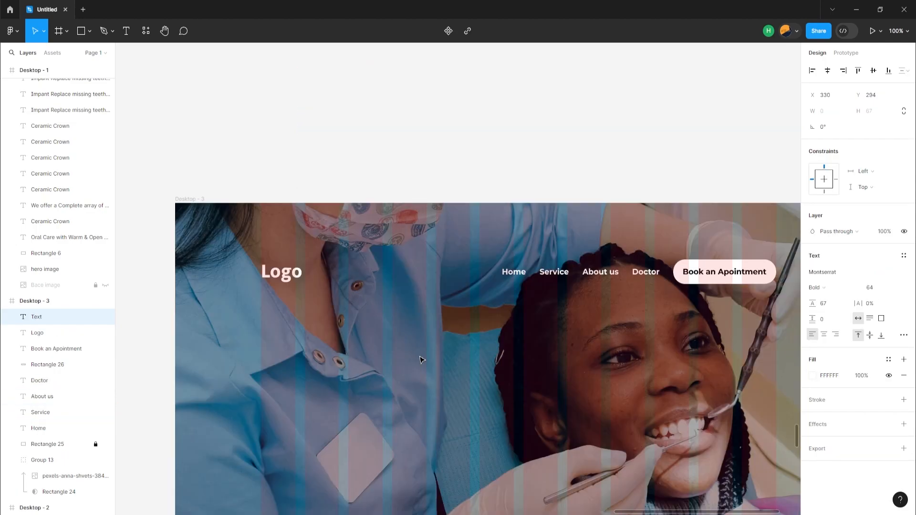
Paste the white heading "Oral Care With Warm & Open Environment" below the logo and wrap it onto two lines, 962 wide, at X 180, Y 288.
{"action": "key", "text": "ctrl+v"}
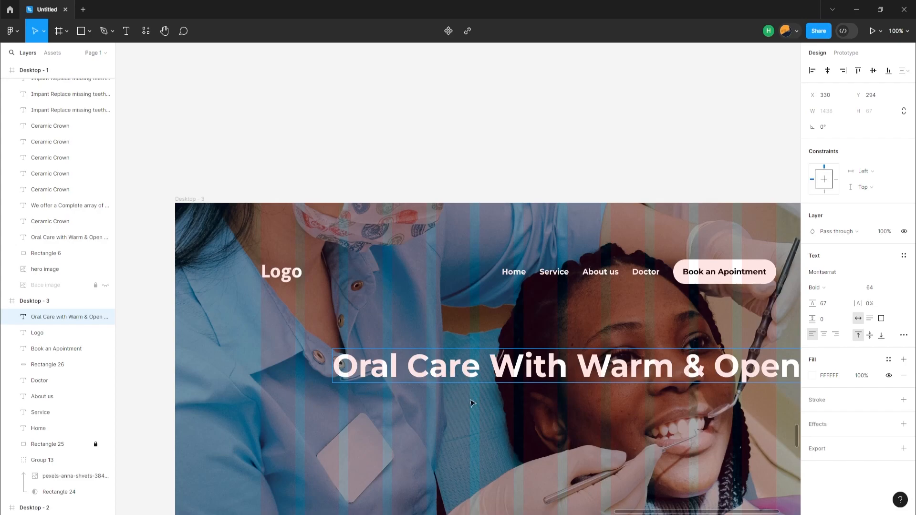
{"action": "key", "text": "Escape"}
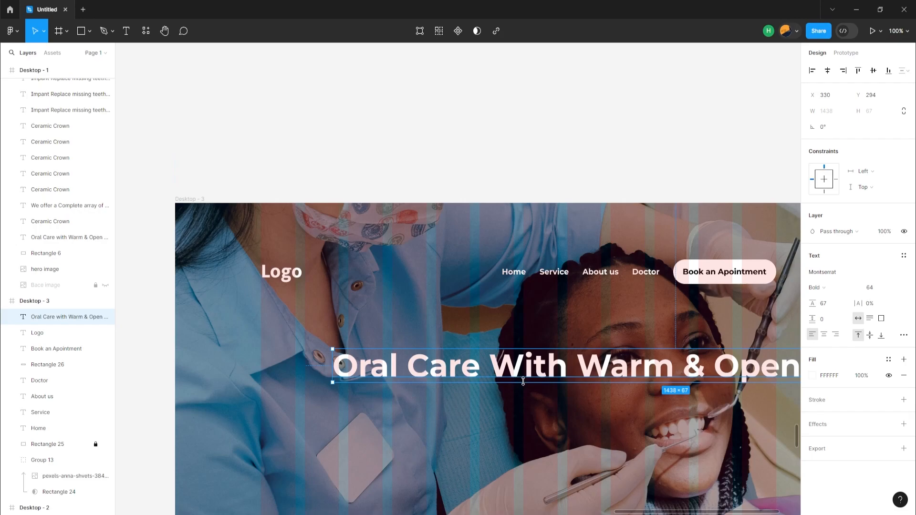
{"action": "scroll", "coordinate": [524, 381], "scroll_direction": "down", "scroll_amount": 1}
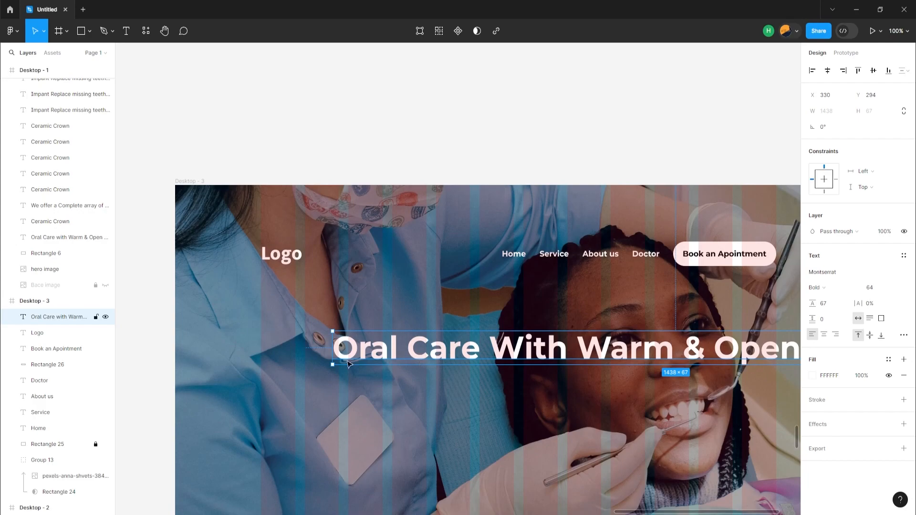
{"action": "left_click_drag", "start_coordinate": [333, 351], "coordinate": [467, 352]}
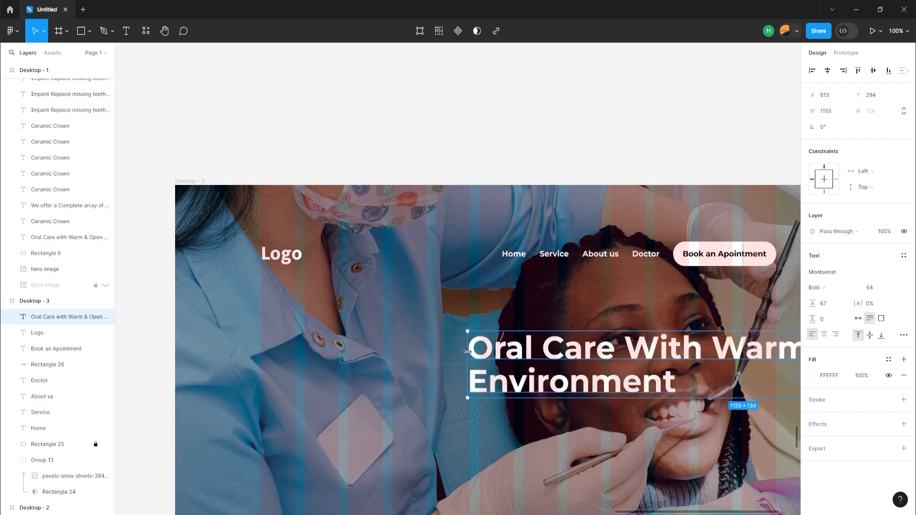
{"action": "left_click_drag", "start_coordinate": [530, 351], "coordinate": [312, 349]}
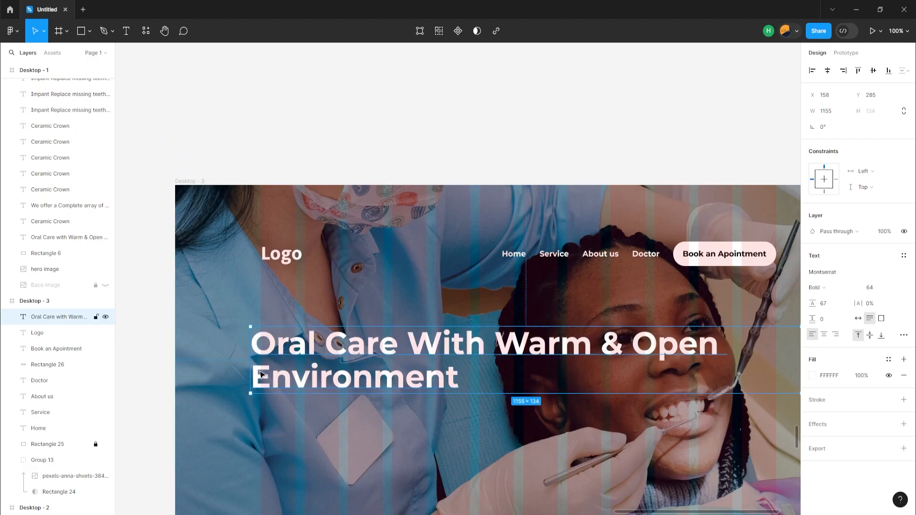
{"action": "left_click_drag", "start_coordinate": [250, 369], "coordinate": [293, 359]}
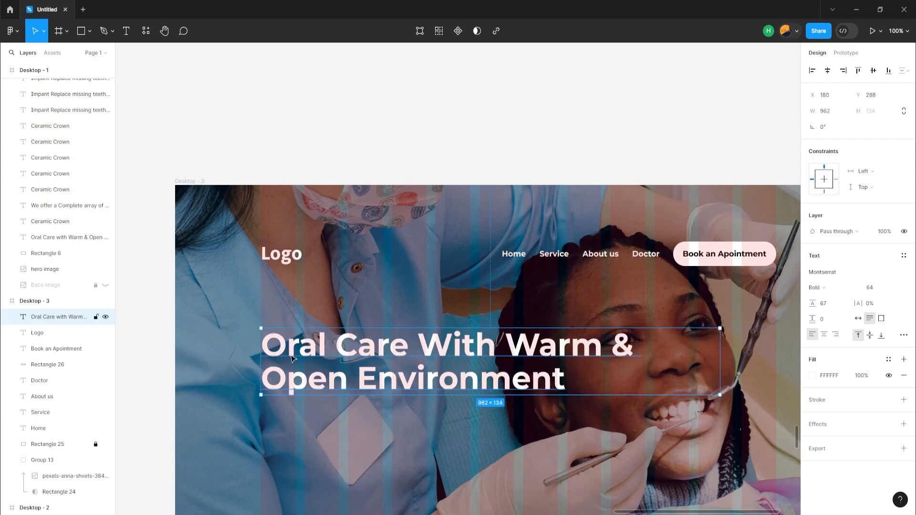
Paste the "Our Highly qualified Dentist care for you Smile" paragraph under the heading and wrap it to 622 wide at X 180, Y 444.
{"action": "key", "text": "ctrl+v"}
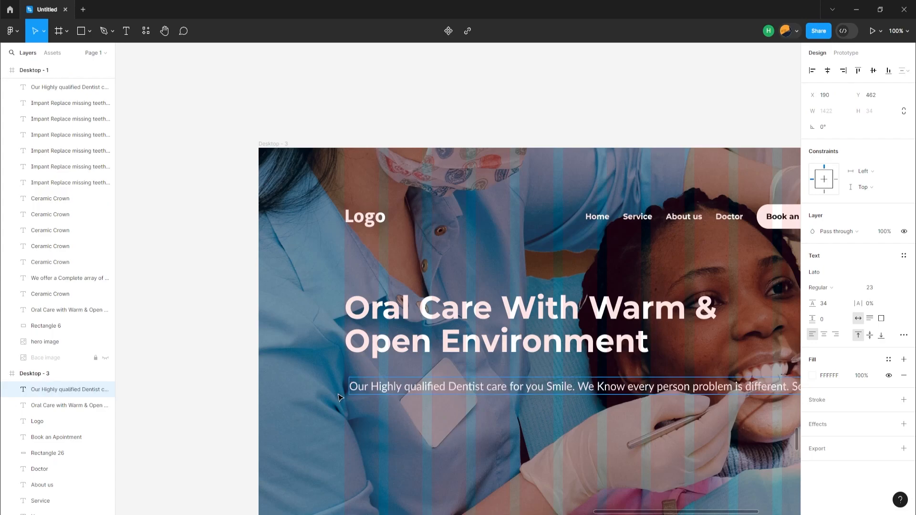
{"action": "left_click", "coordinate": [341, 394]}
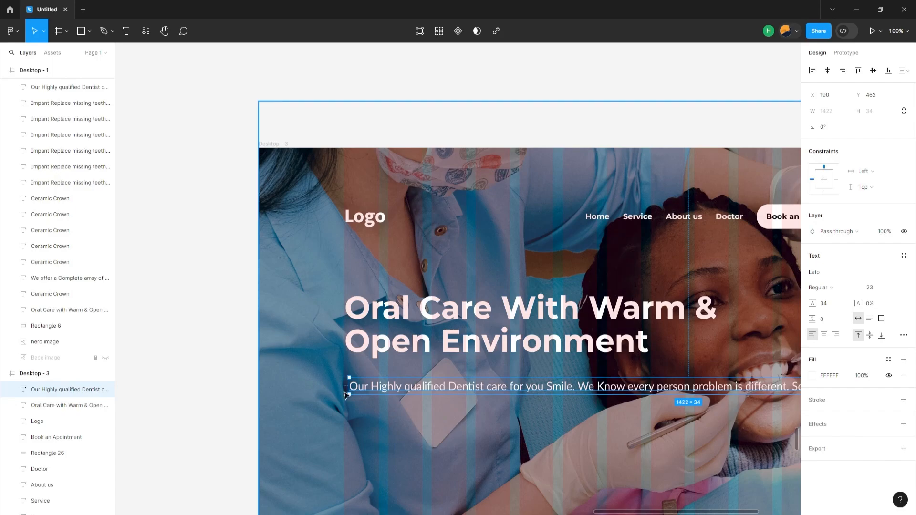
{"action": "left_click_drag", "start_coordinate": [349, 387], "coordinate": [382, 397]}
{"action": "left_click_drag", "start_coordinate": [770, 396], "coordinate": [672, 396]}
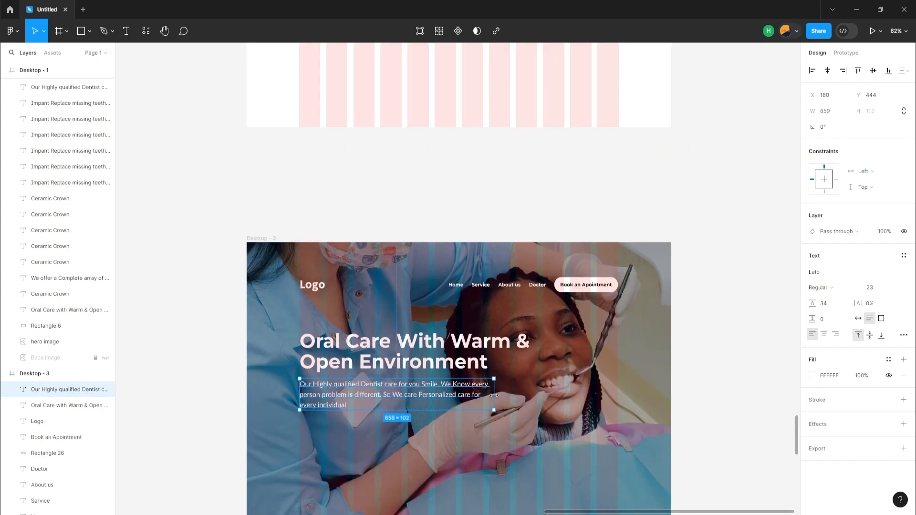
{"action": "left_click_drag", "start_coordinate": [494, 395], "coordinate": [481, 399]}
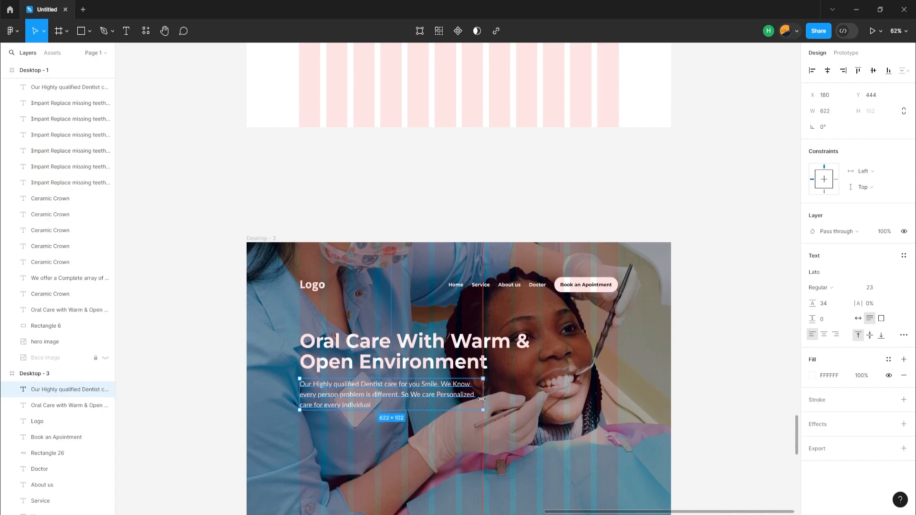
Group the Book an Apointment button and place a copy of it below the paragraph at X 180, Y 568.
{"action": "left_click", "coordinate": [574, 292]}
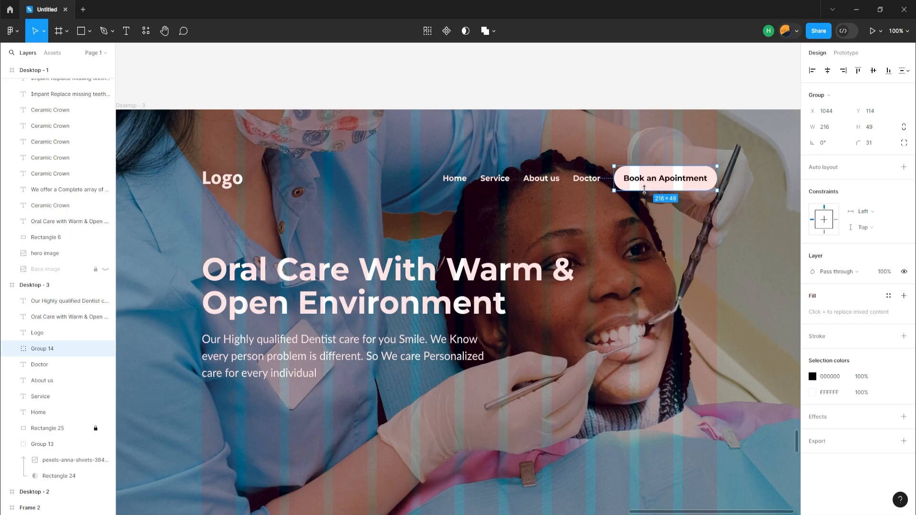
{"action": "left_click_drag", "start_coordinate": [644, 200], "coordinate": [254, 402]}
{"action": "left_click_drag", "start_coordinate": [251, 399], "coordinate": [235, 412]}
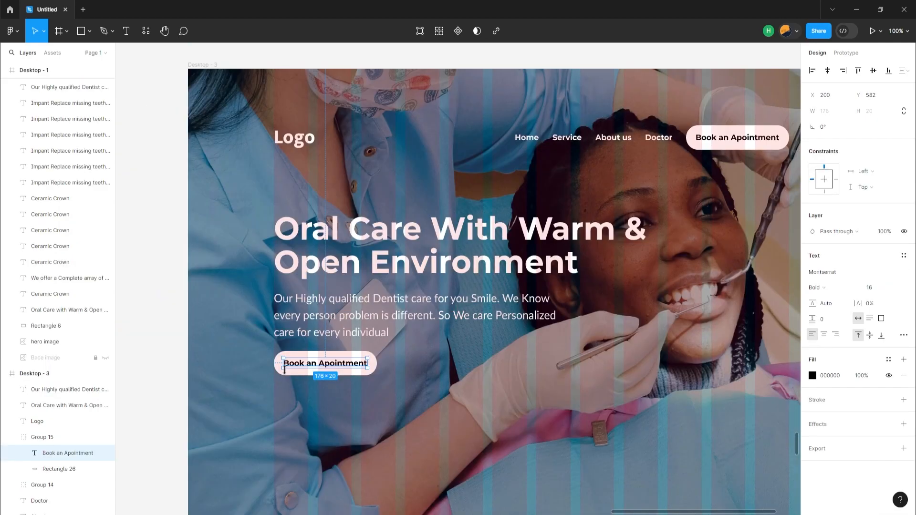
Change the copied button's label to "Take a free Checkup Now".
{"action": "double_click", "coordinate": [293, 368]}
{"action": "double_click", "coordinate": [293, 366]}
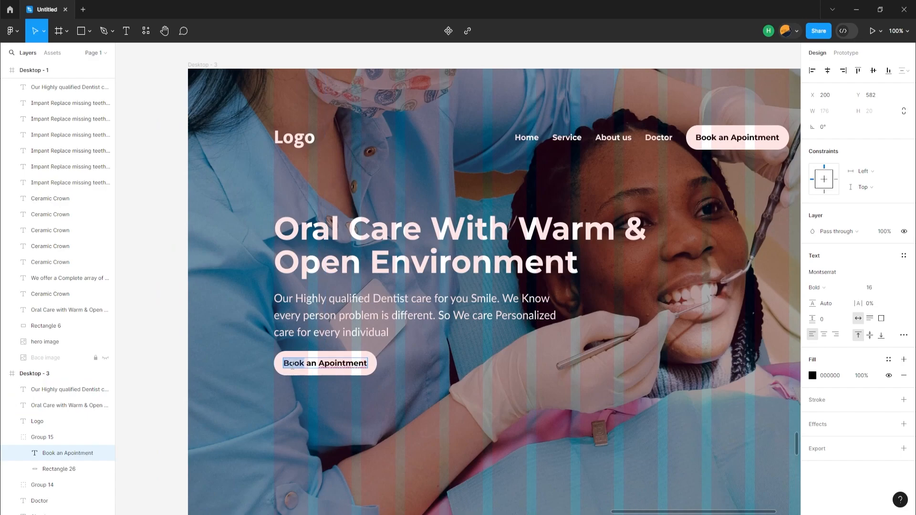
{"action": "type", "text": "Take a"}
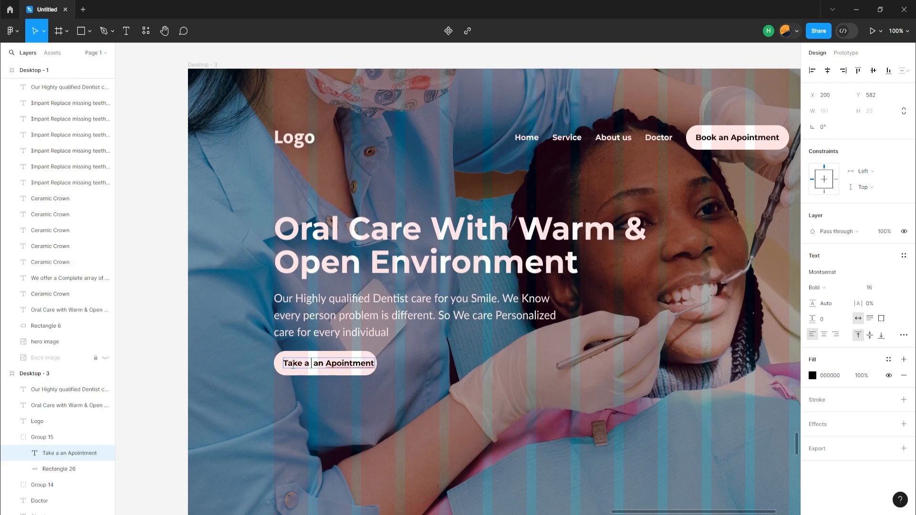
{"action": "type", "text": " free"}
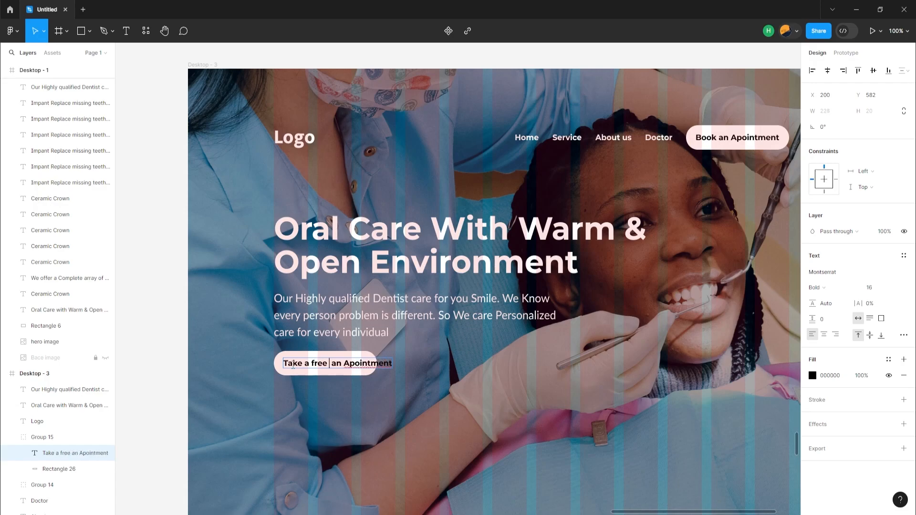
{"action": "type", "text": "Check"}
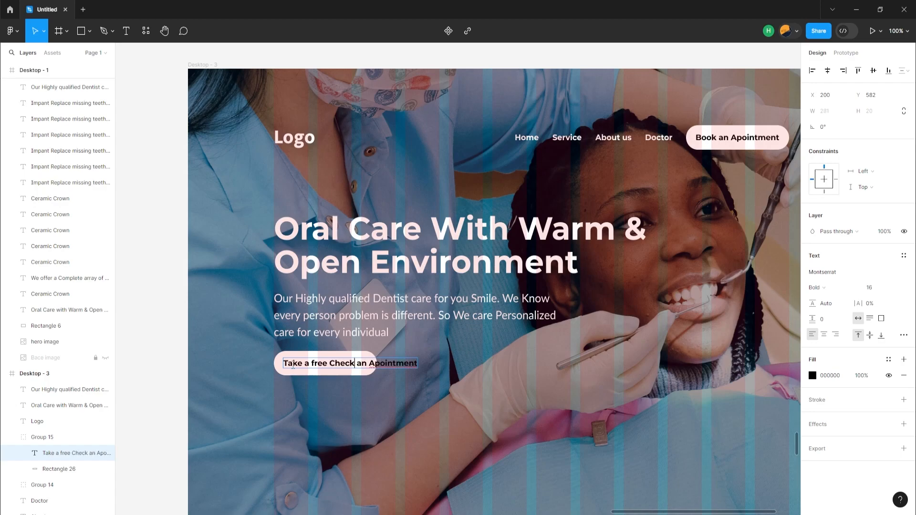
{"action": "type", "text": "up"}
{"action": "key", "text": "shift+End"}
{"action": "type", "text": "Now"}
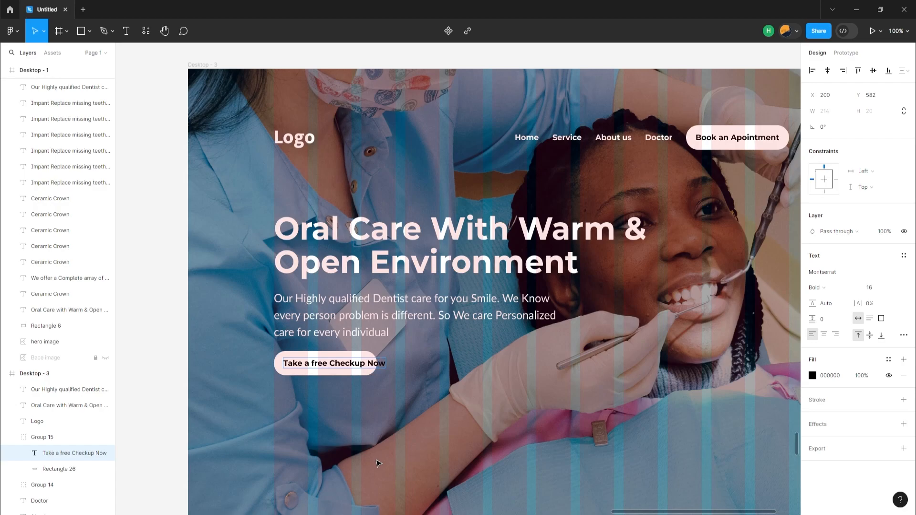
{"action": "key", "text": "Escape"}
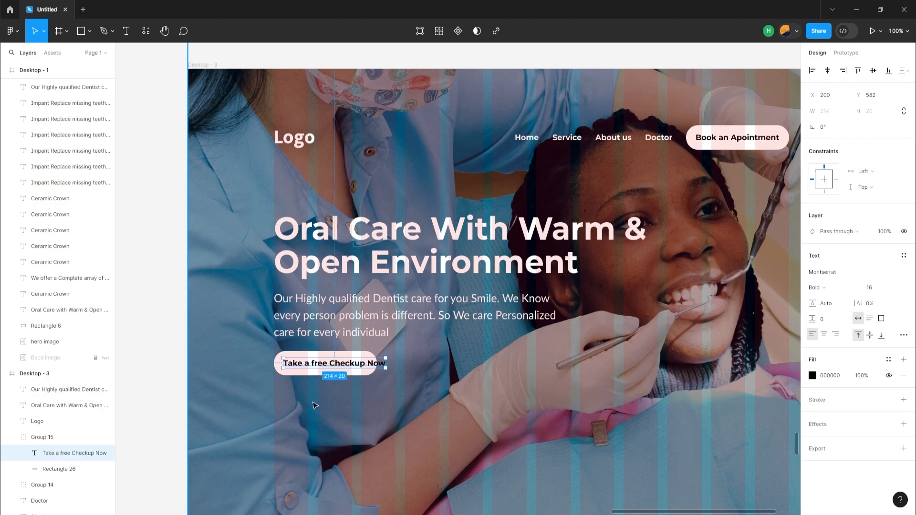
Capitalise "Free" in the lower button's label and widen the button's rectangle to 265.
{"action": "double_click", "coordinate": [319, 367]}
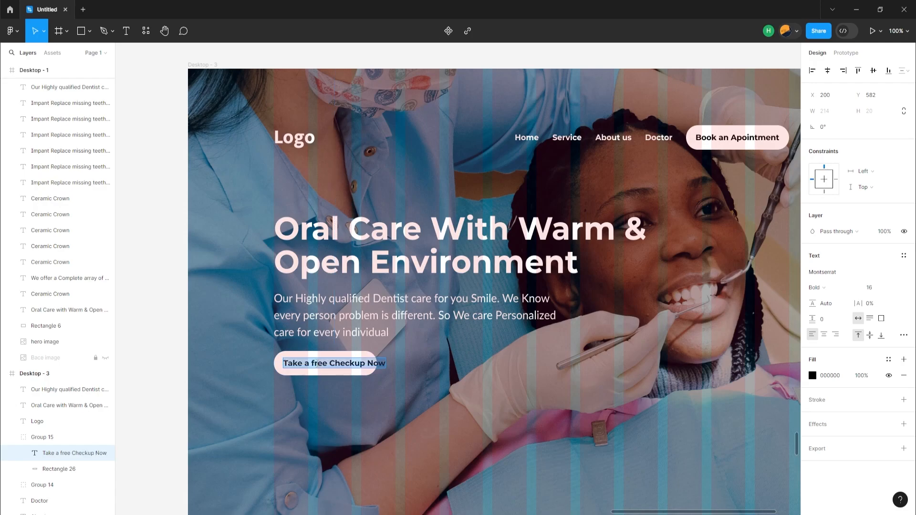
{"action": "left_click", "coordinate": [318, 363]}
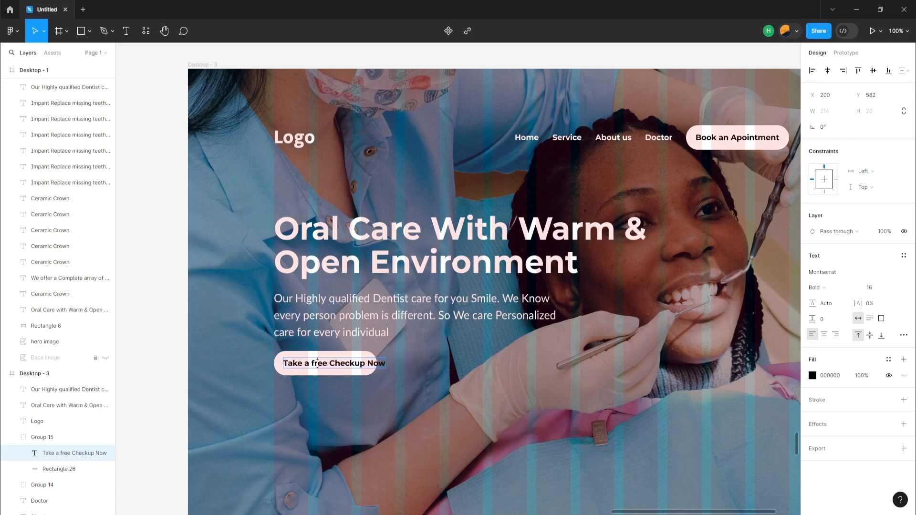
{"action": "key", "text": "BackSpace"}
{"action": "type", "text": "F"}
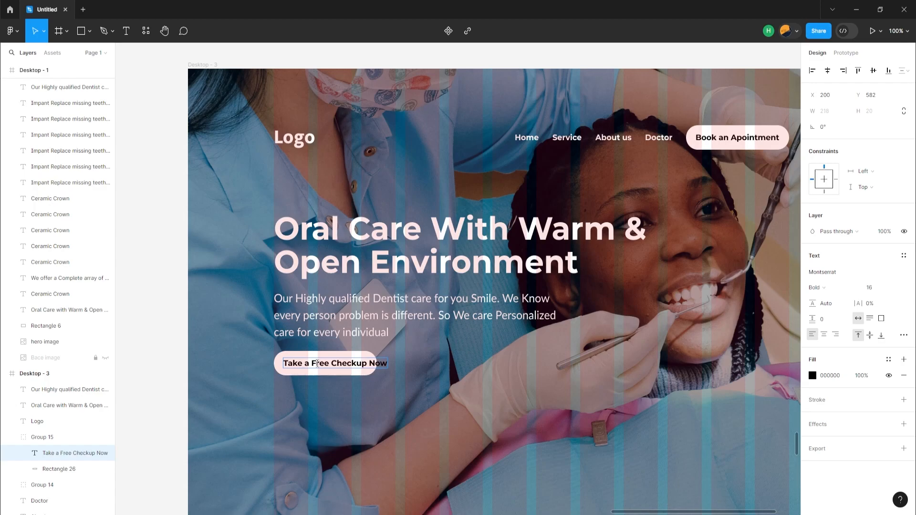
{"action": "key", "text": "Escape"}
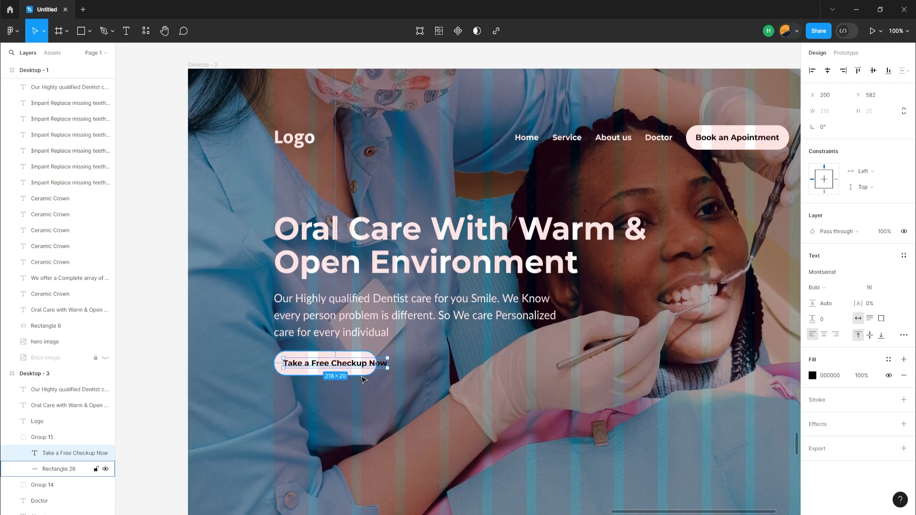
{"action": "left_click", "coordinate": [363, 374]}
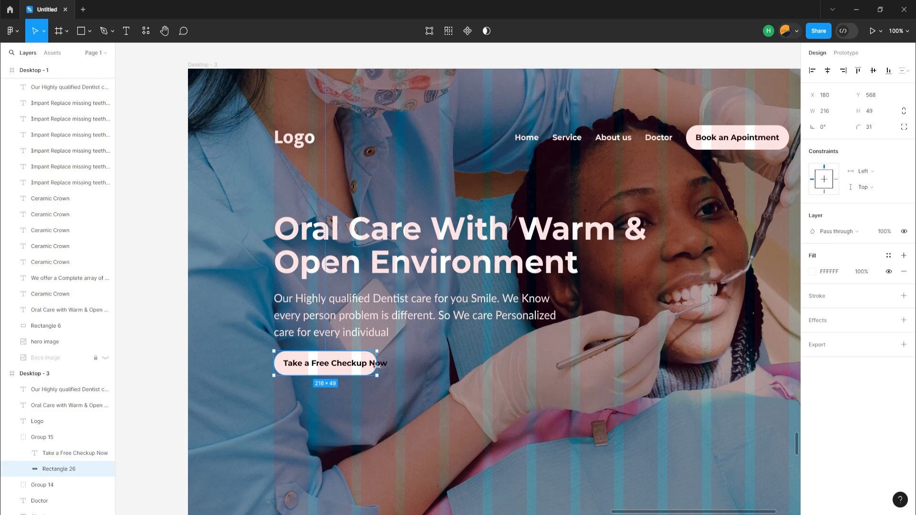
{"action": "left_click_drag", "start_coordinate": [379, 365], "coordinate": [401, 367]}
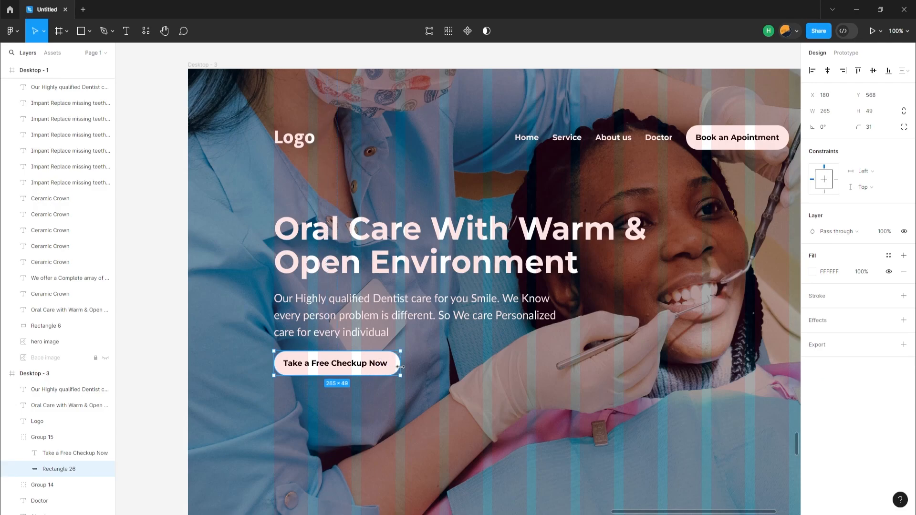